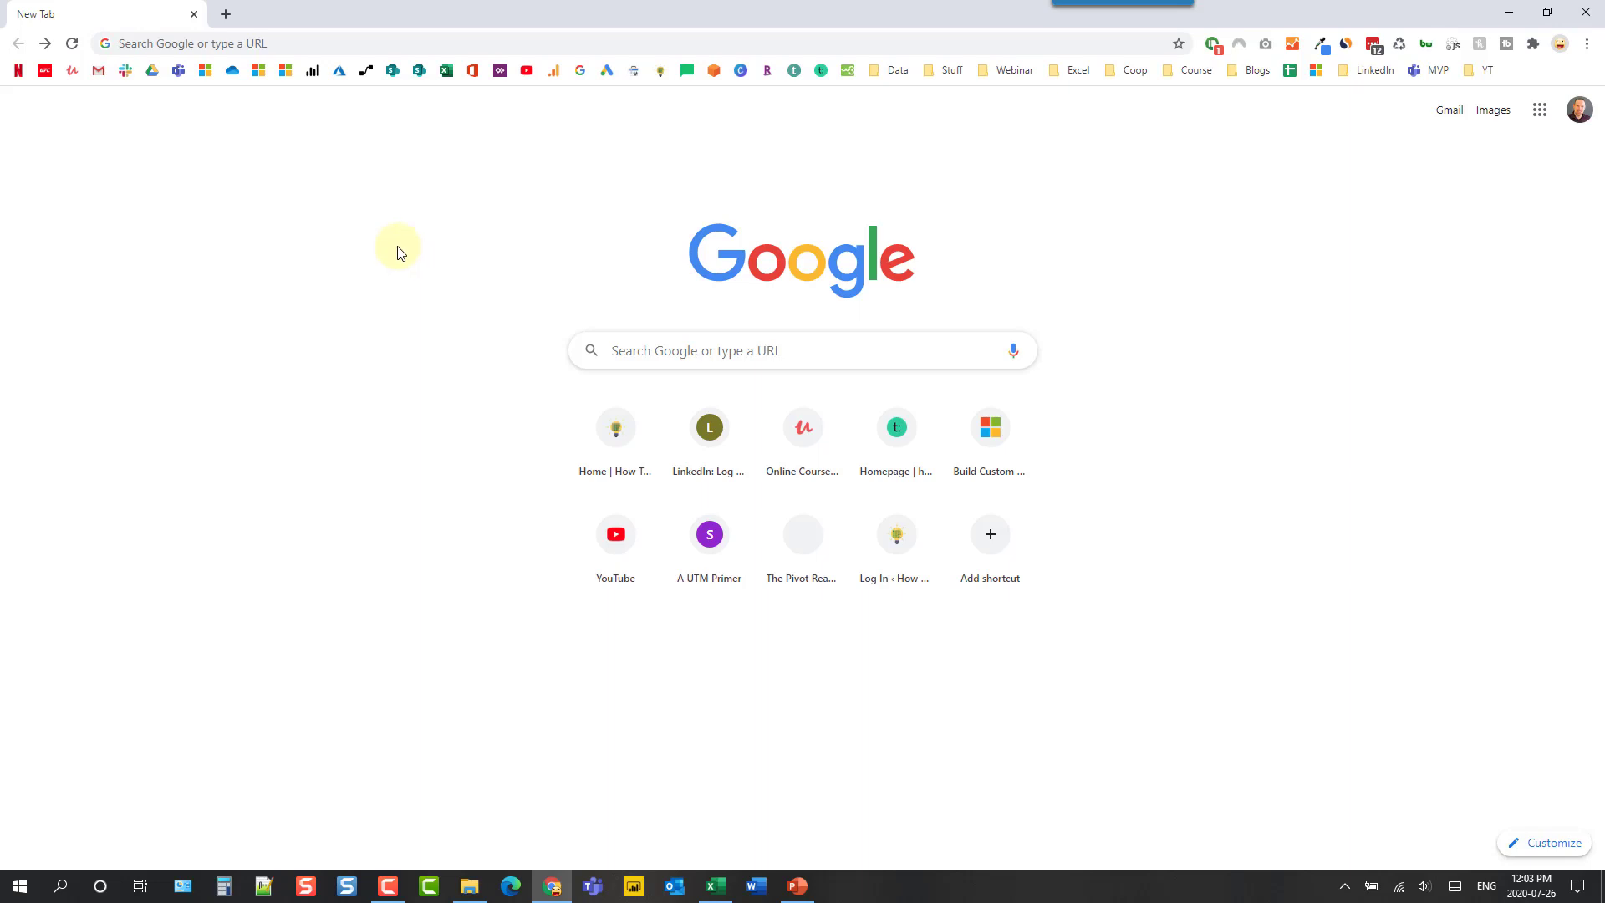
Go to outlook.com in the browser address bar to begin creating a free account.
{"action": "left_click", "coordinate": [214, 43]}
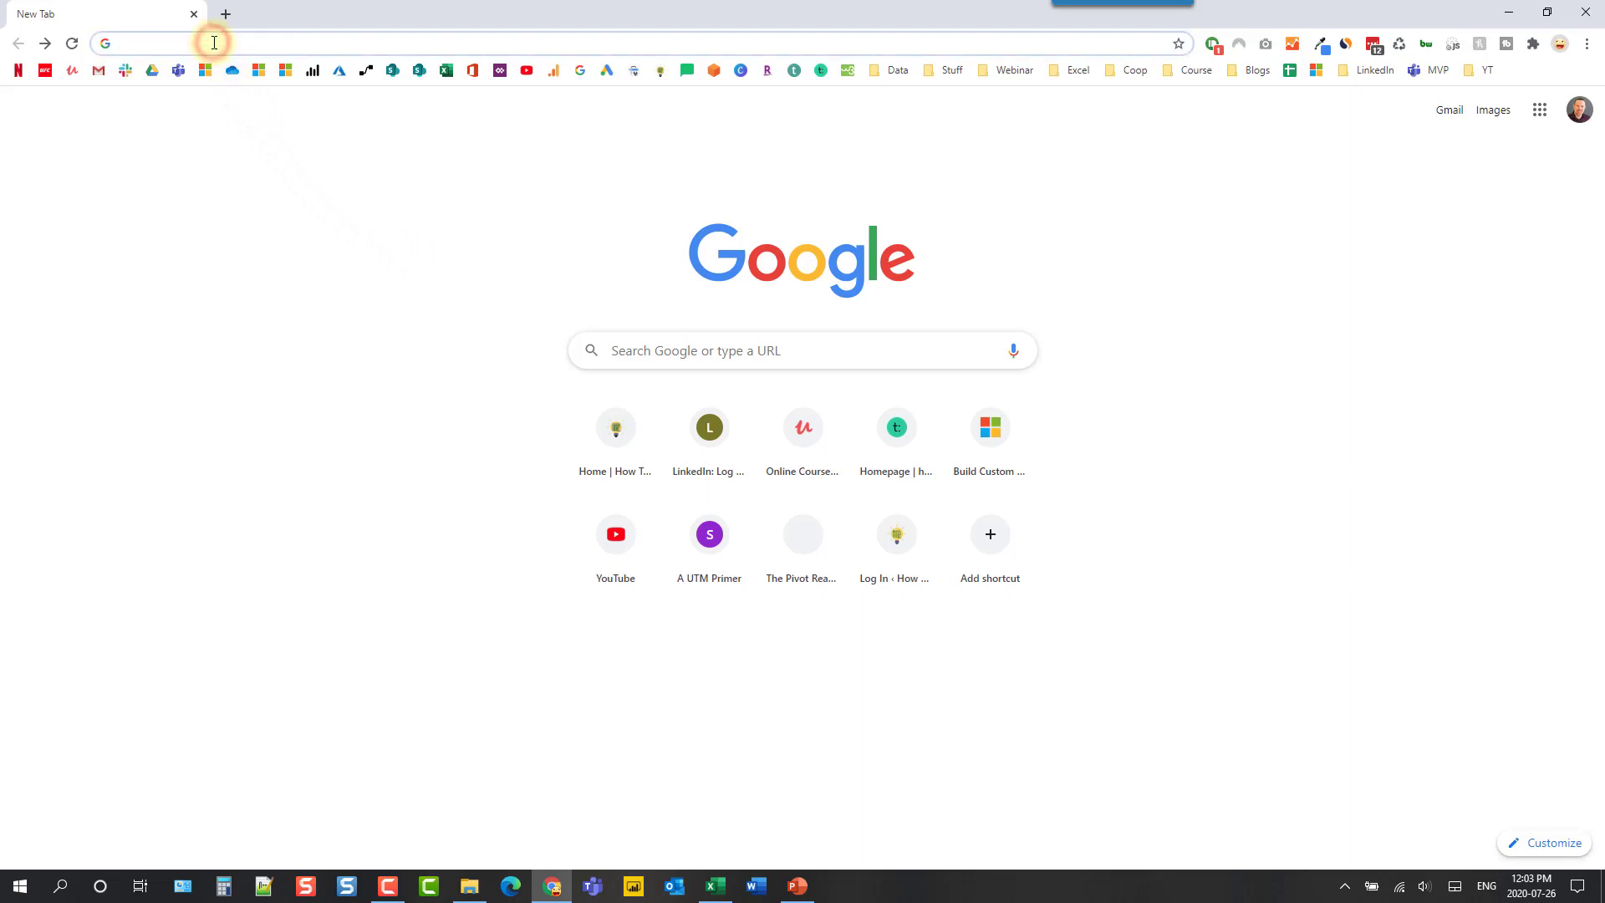
{"action": "type", "text": "out"}
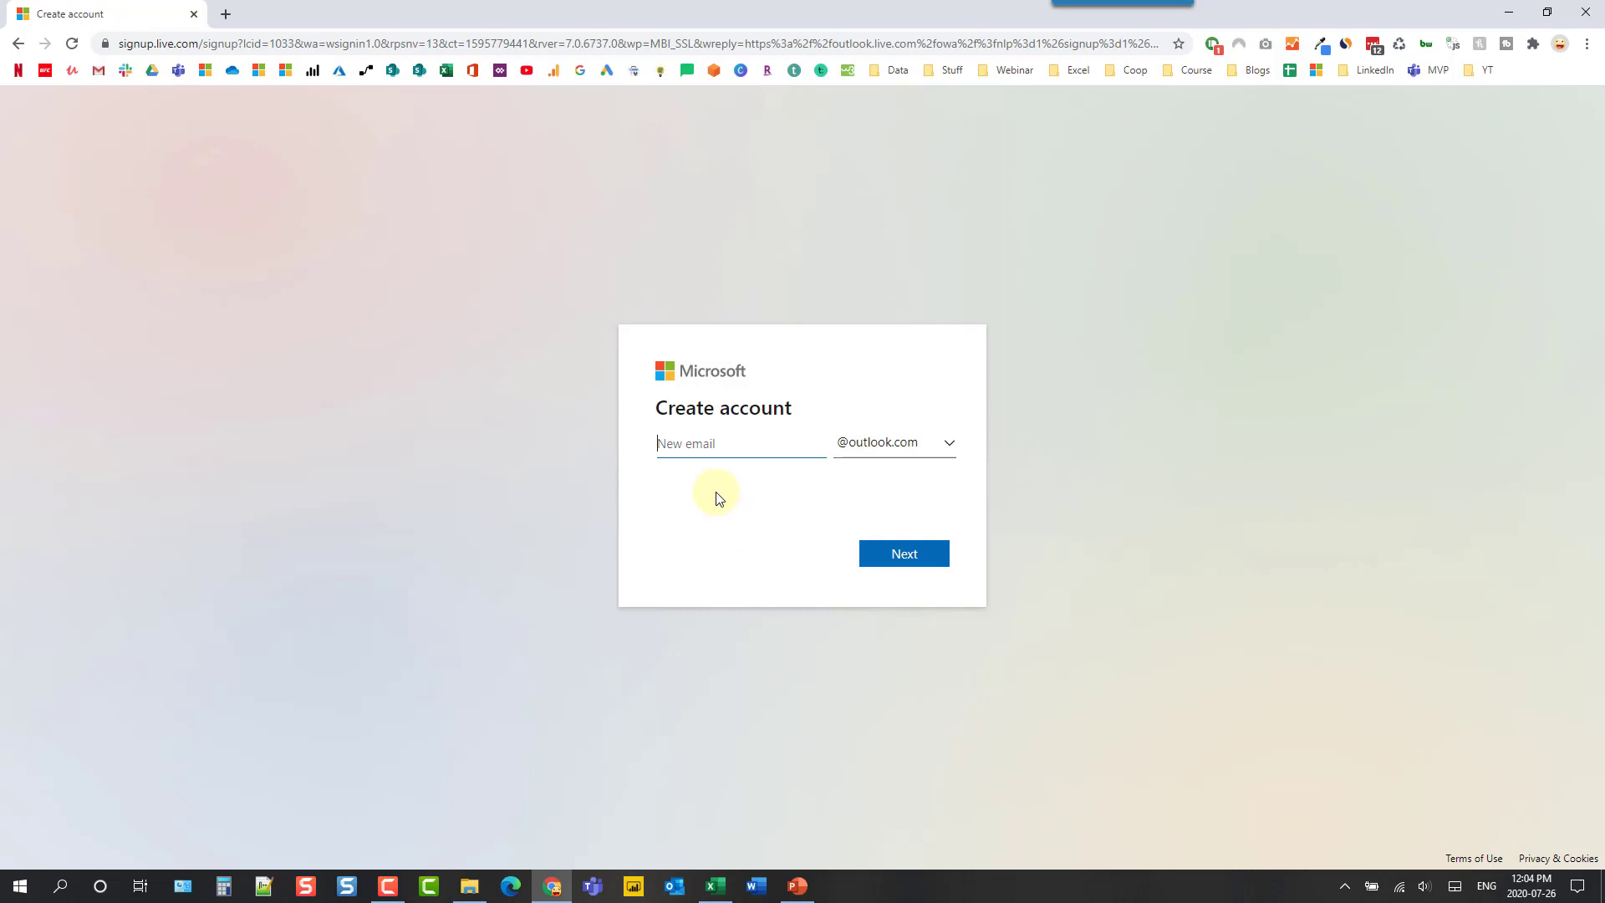
{"action": "type", "text": "howtoexcelblog"}
{"action": "left_click", "coordinate": [889, 443]}
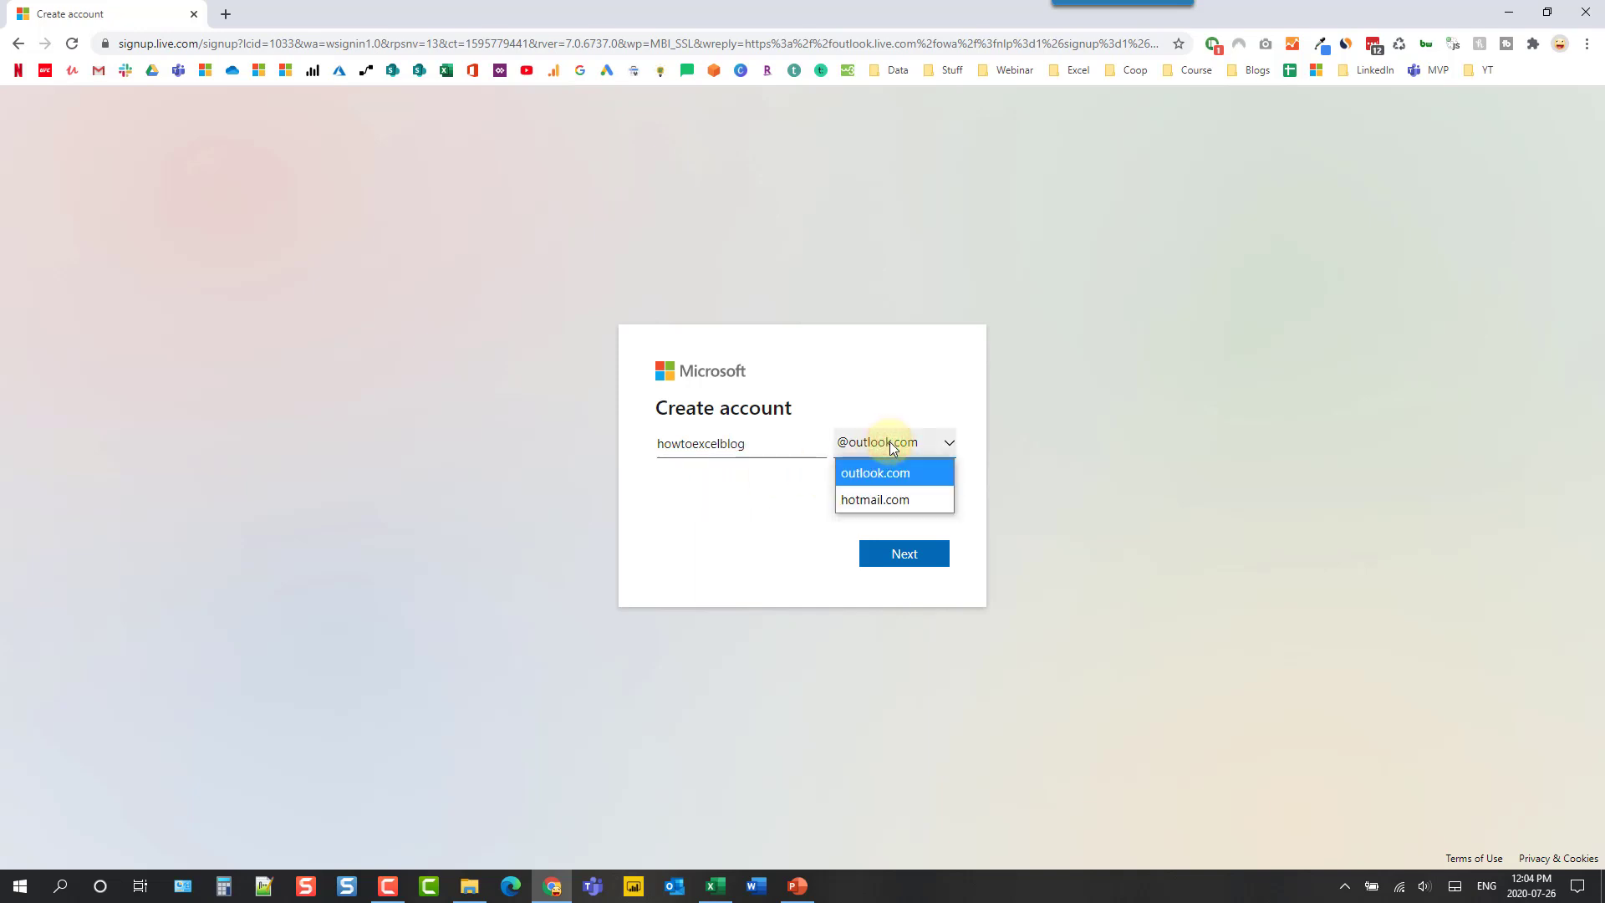
{"action": "left_click", "coordinate": [892, 445]}
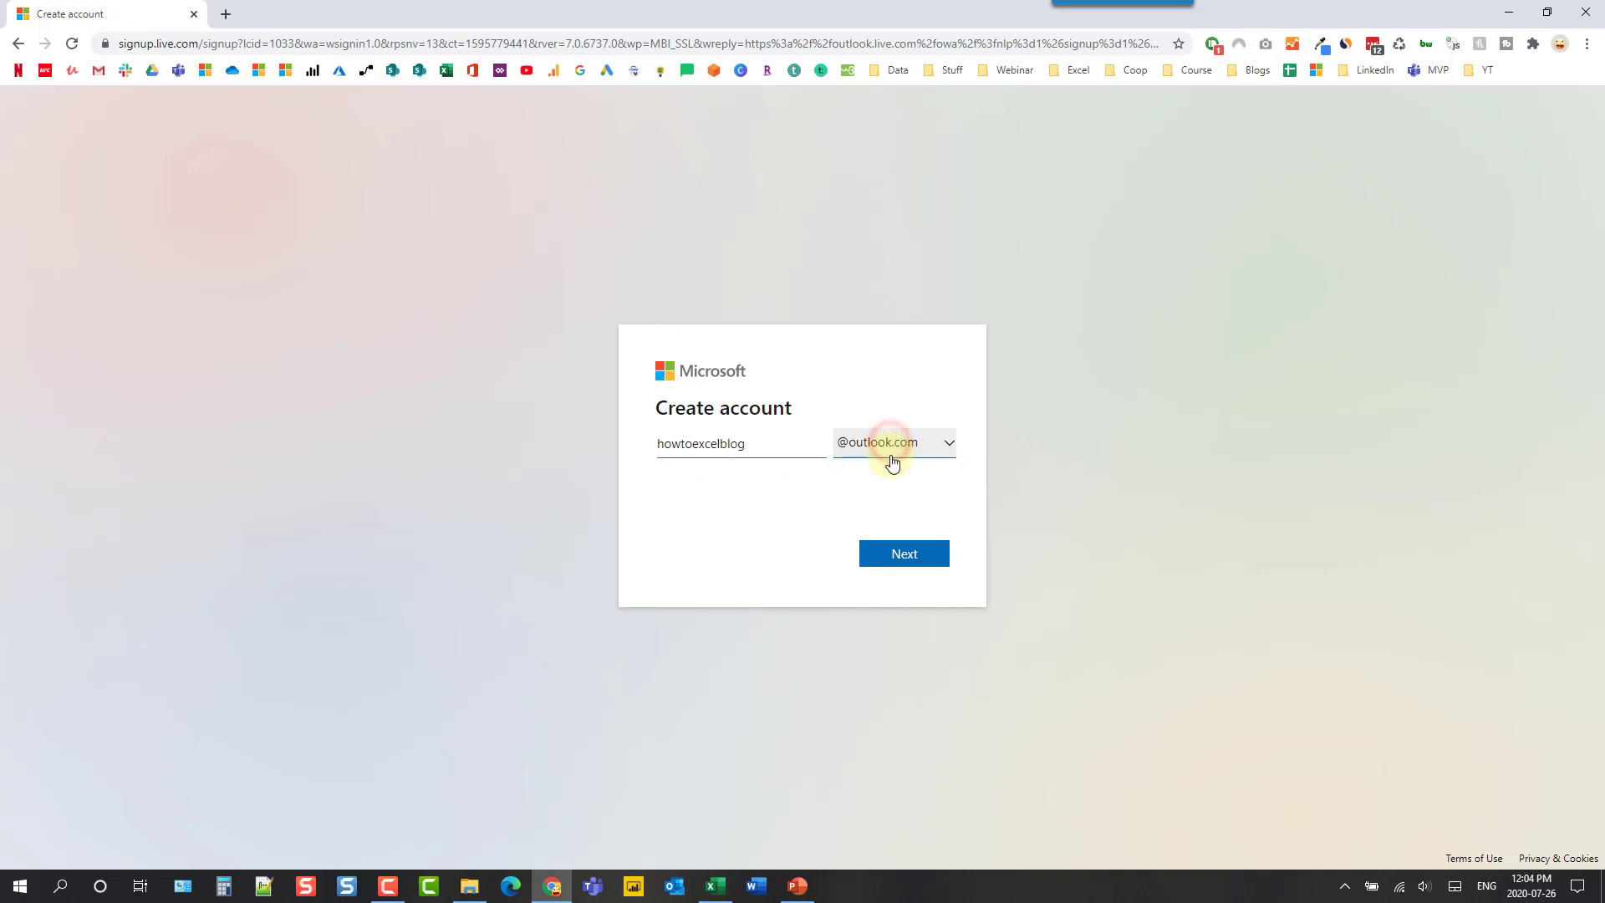
{"action": "left_click", "coordinate": [900, 557]}
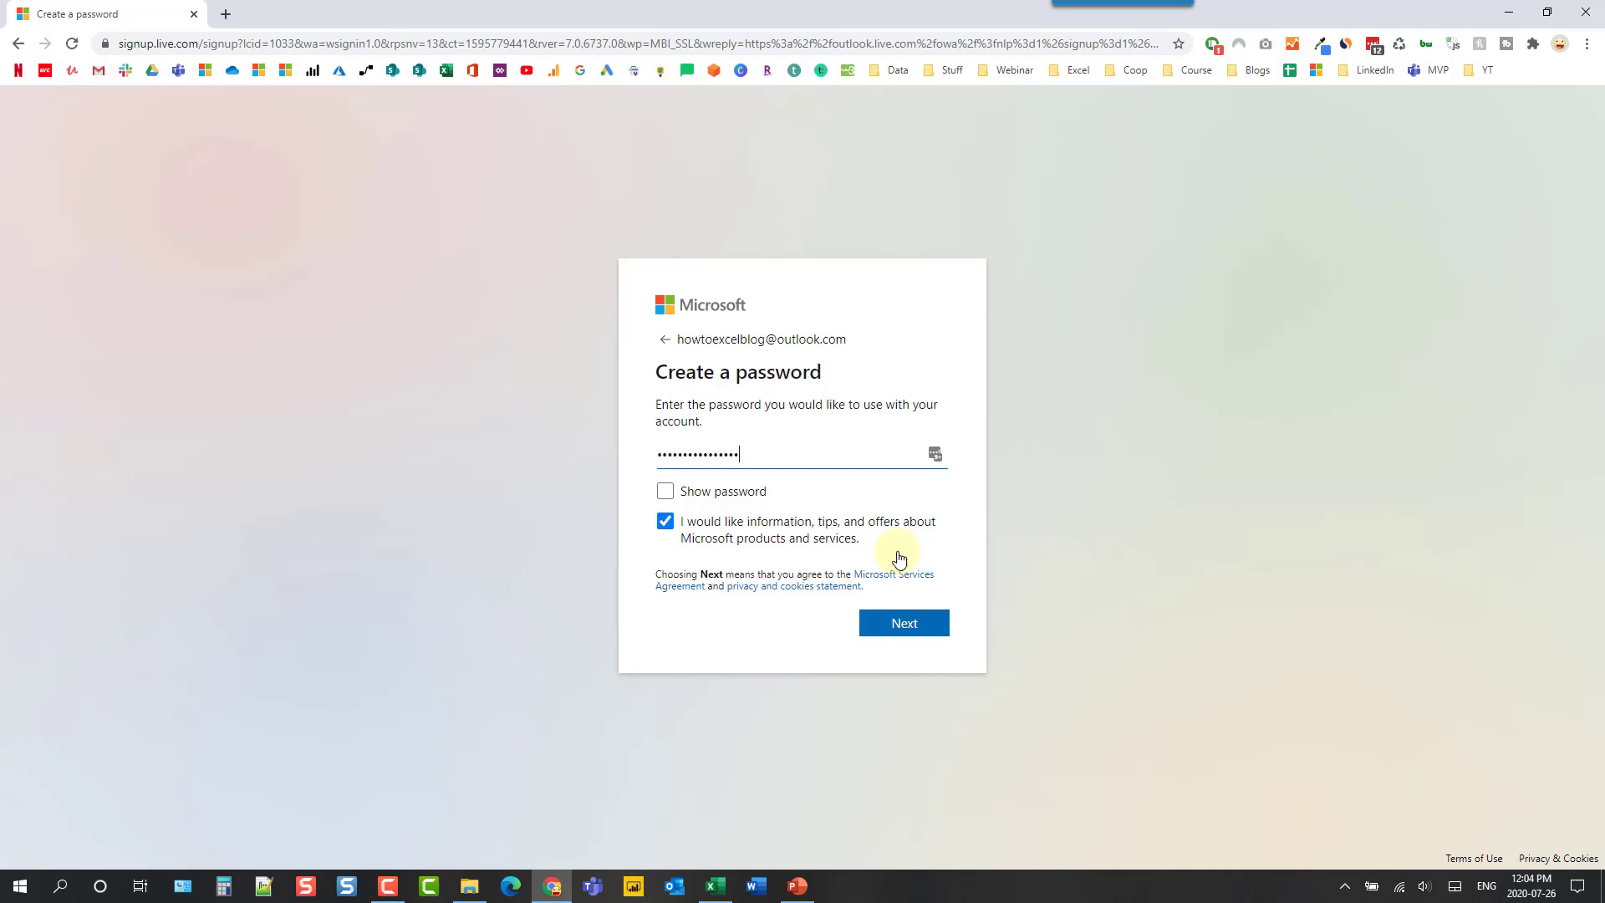
Fill in a LastPass-generated password, save the login, and opt out of Microsoft offers.
{"action": "left_click", "coordinate": [934, 456]}
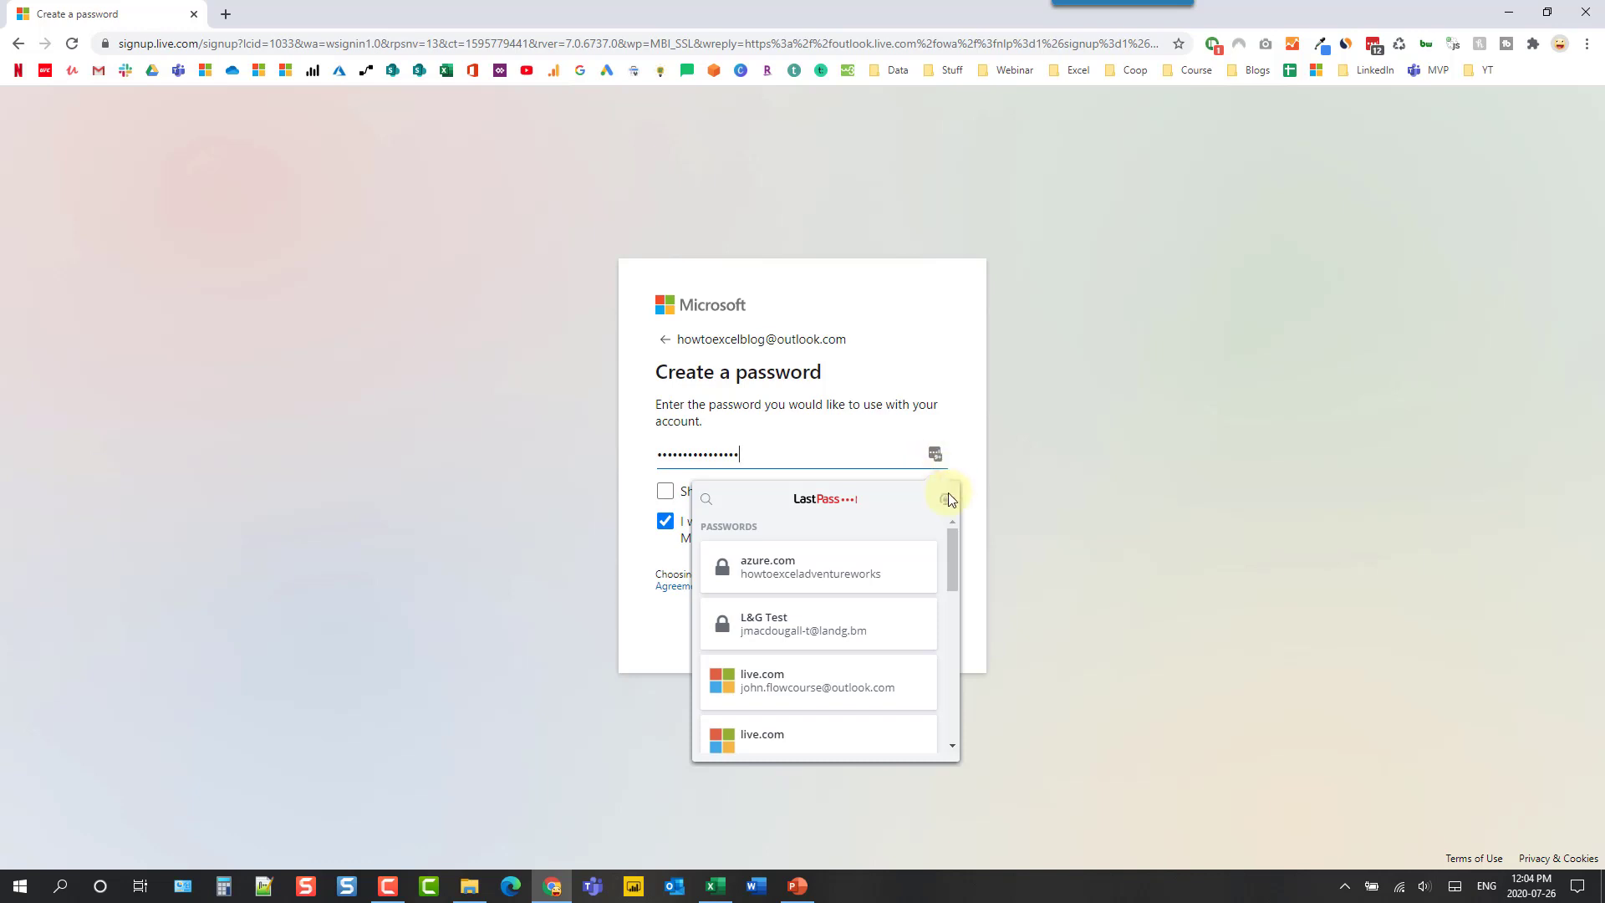
{"action": "left_click", "coordinate": [945, 499]}
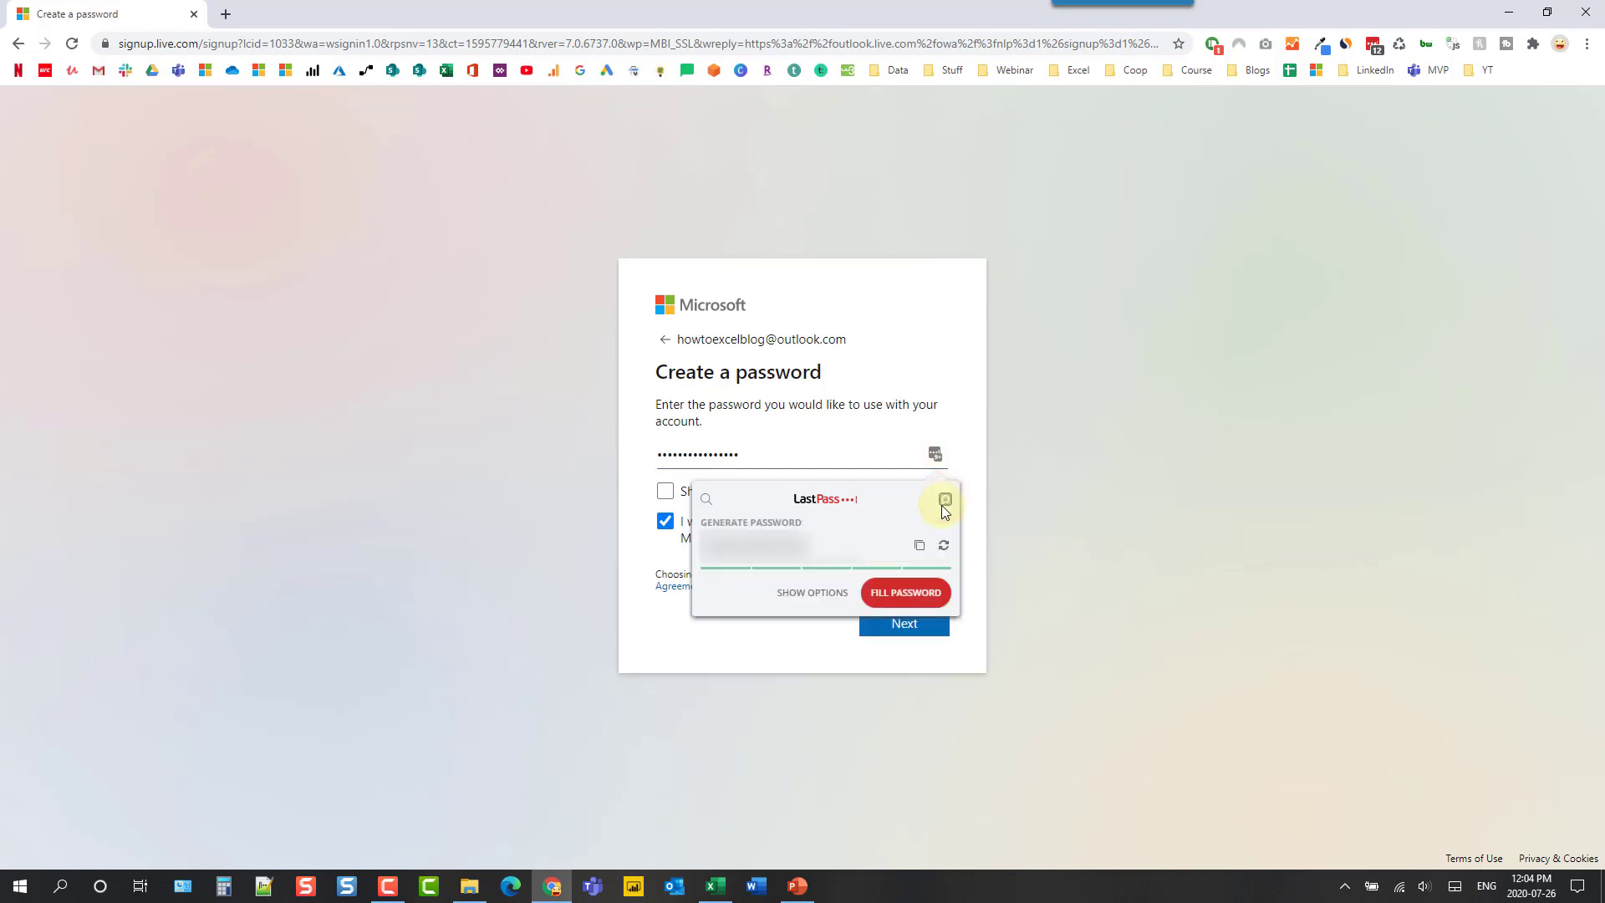
{"action": "left_click", "coordinate": [920, 595]}
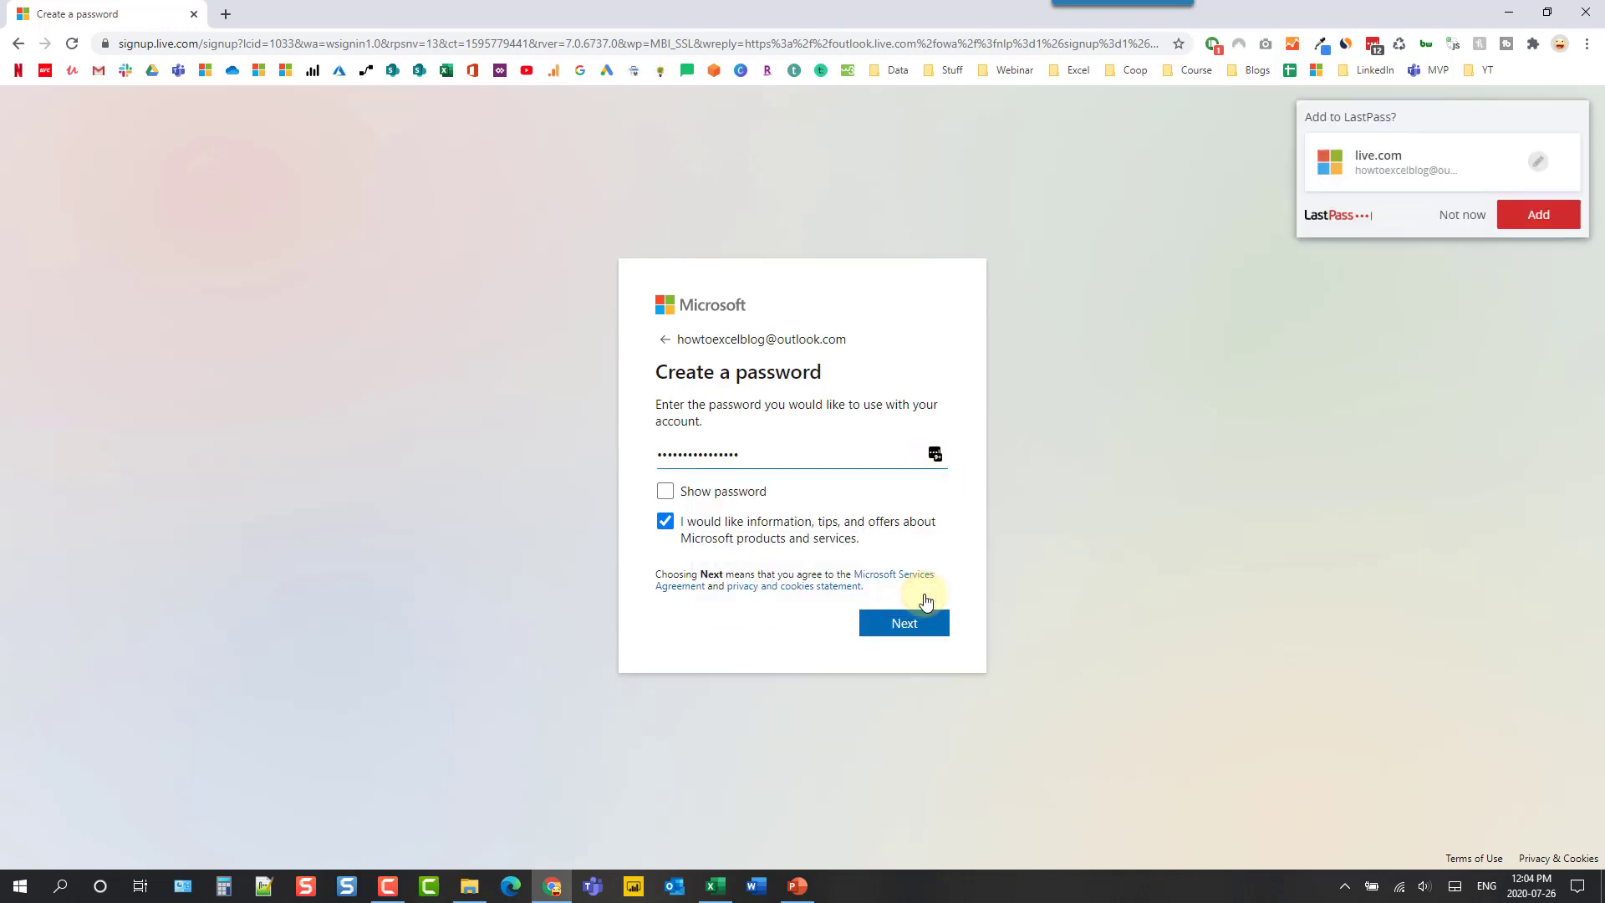
{"action": "left_click", "coordinate": [1517, 219]}
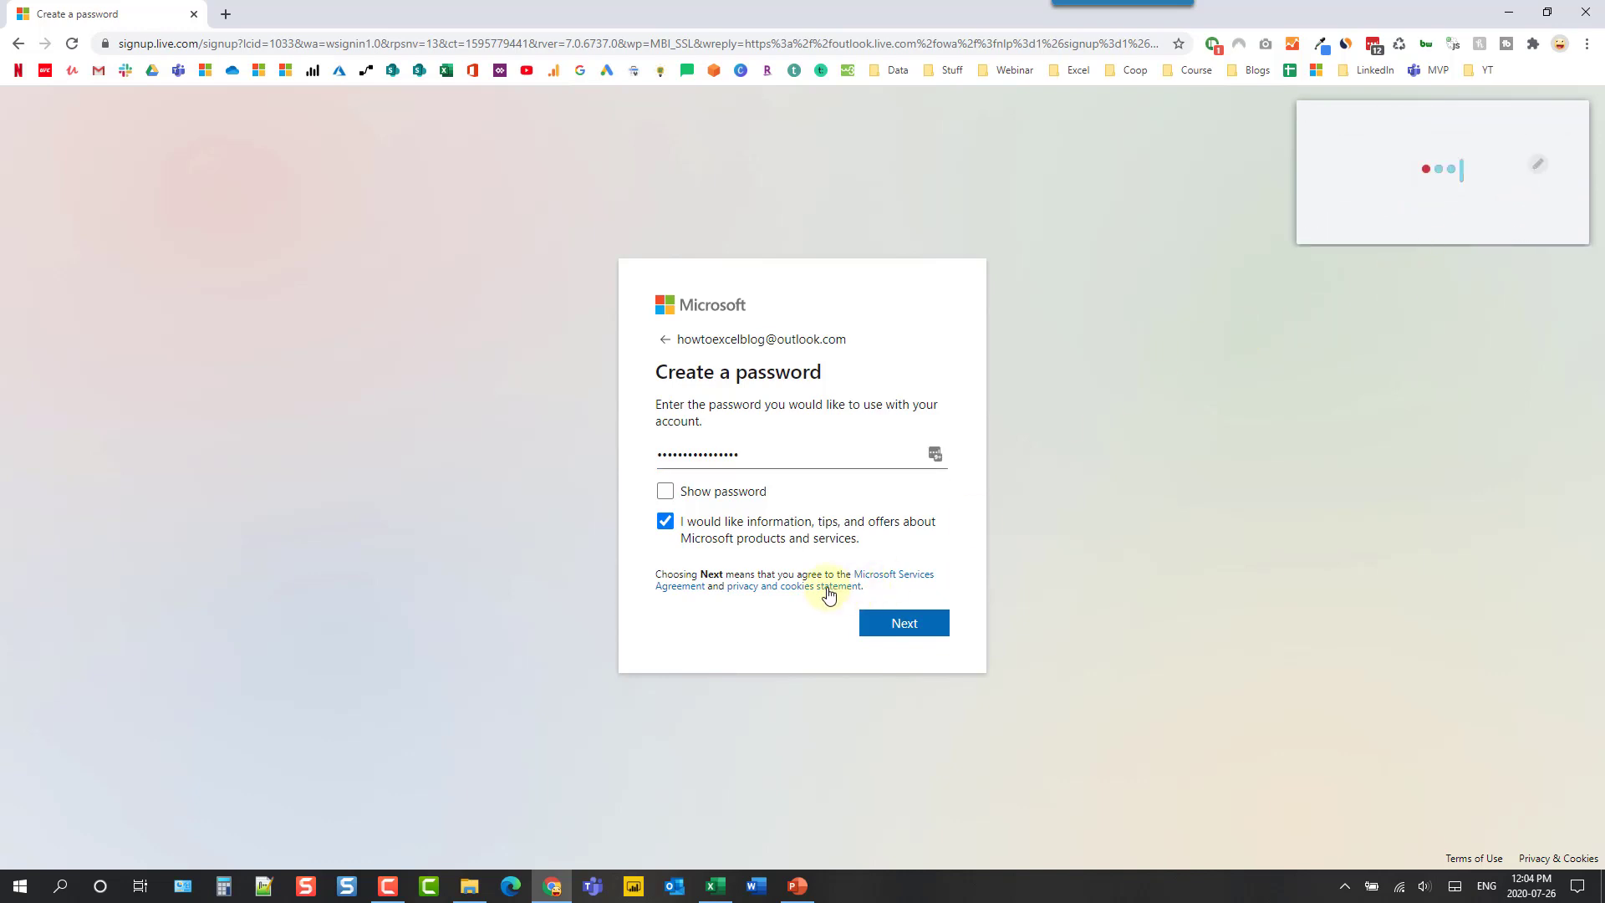
{"action": "left_click", "coordinate": [665, 524]}
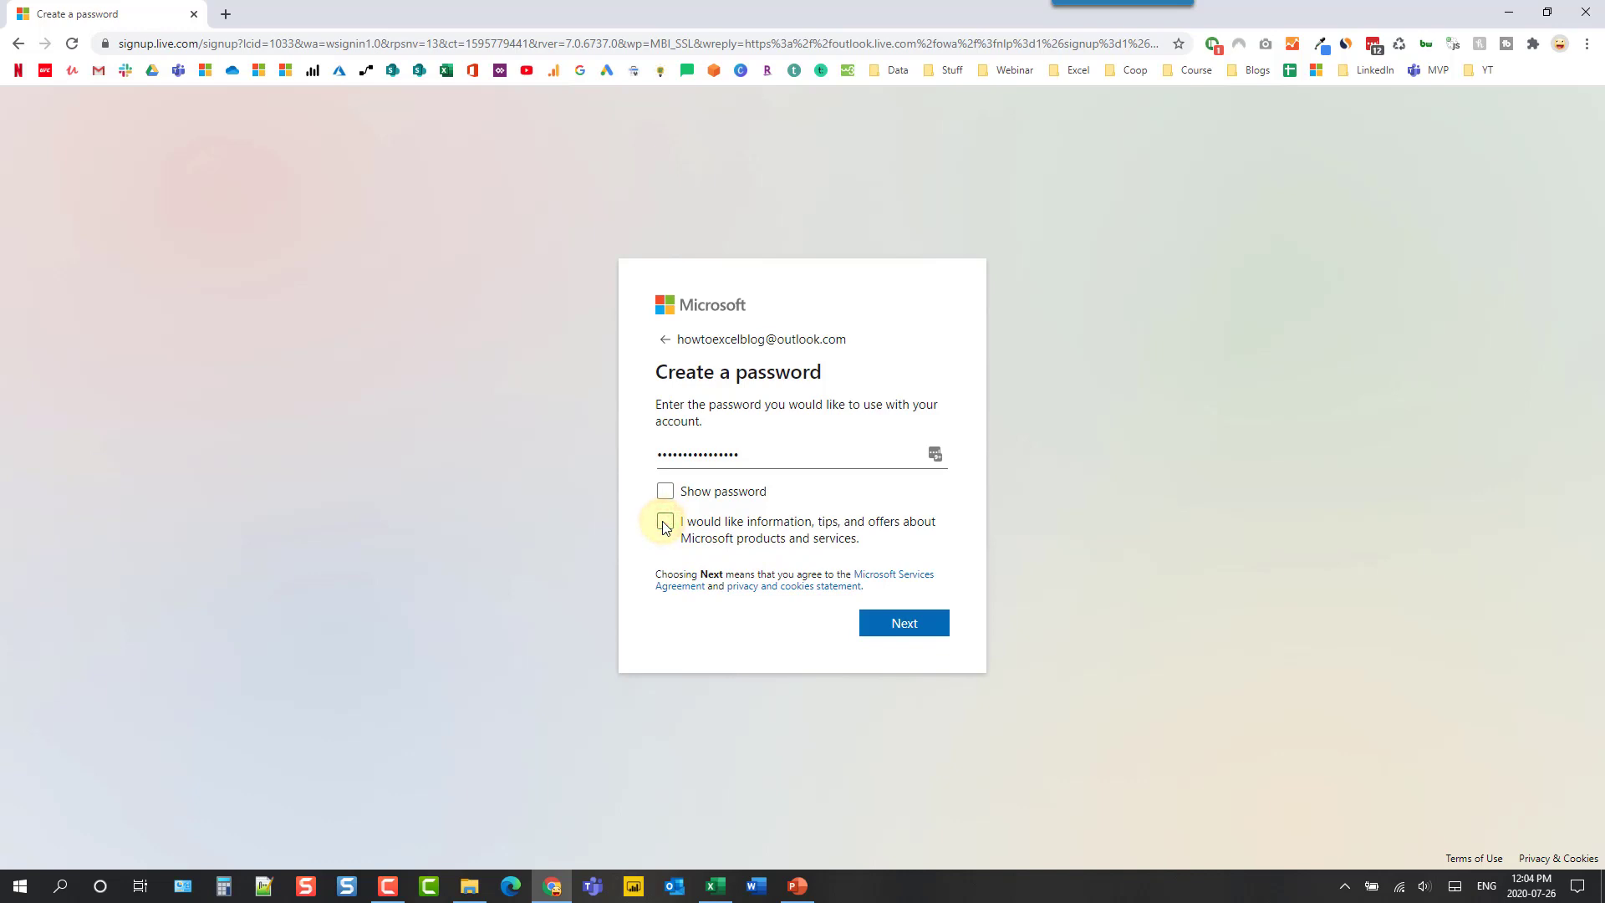
{"action": "left_click", "coordinate": [668, 455]}
{"action": "left_click", "coordinate": [901, 621]}
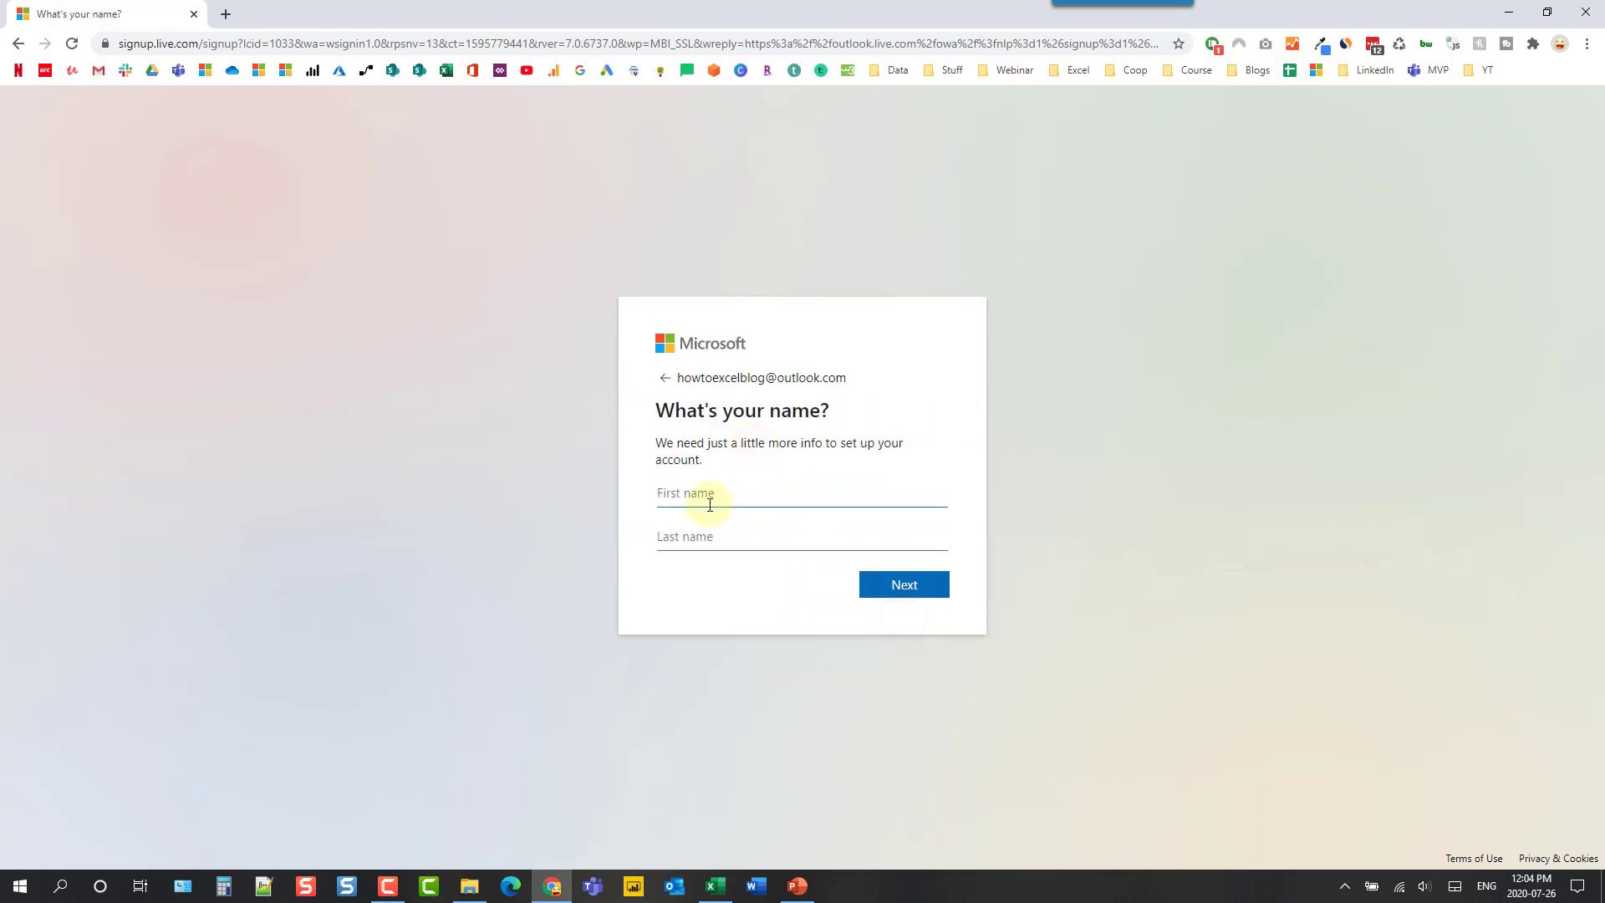
Autofill the first and last name from saved suggestions and continue.
{"action": "left_click", "coordinate": [707, 495]}
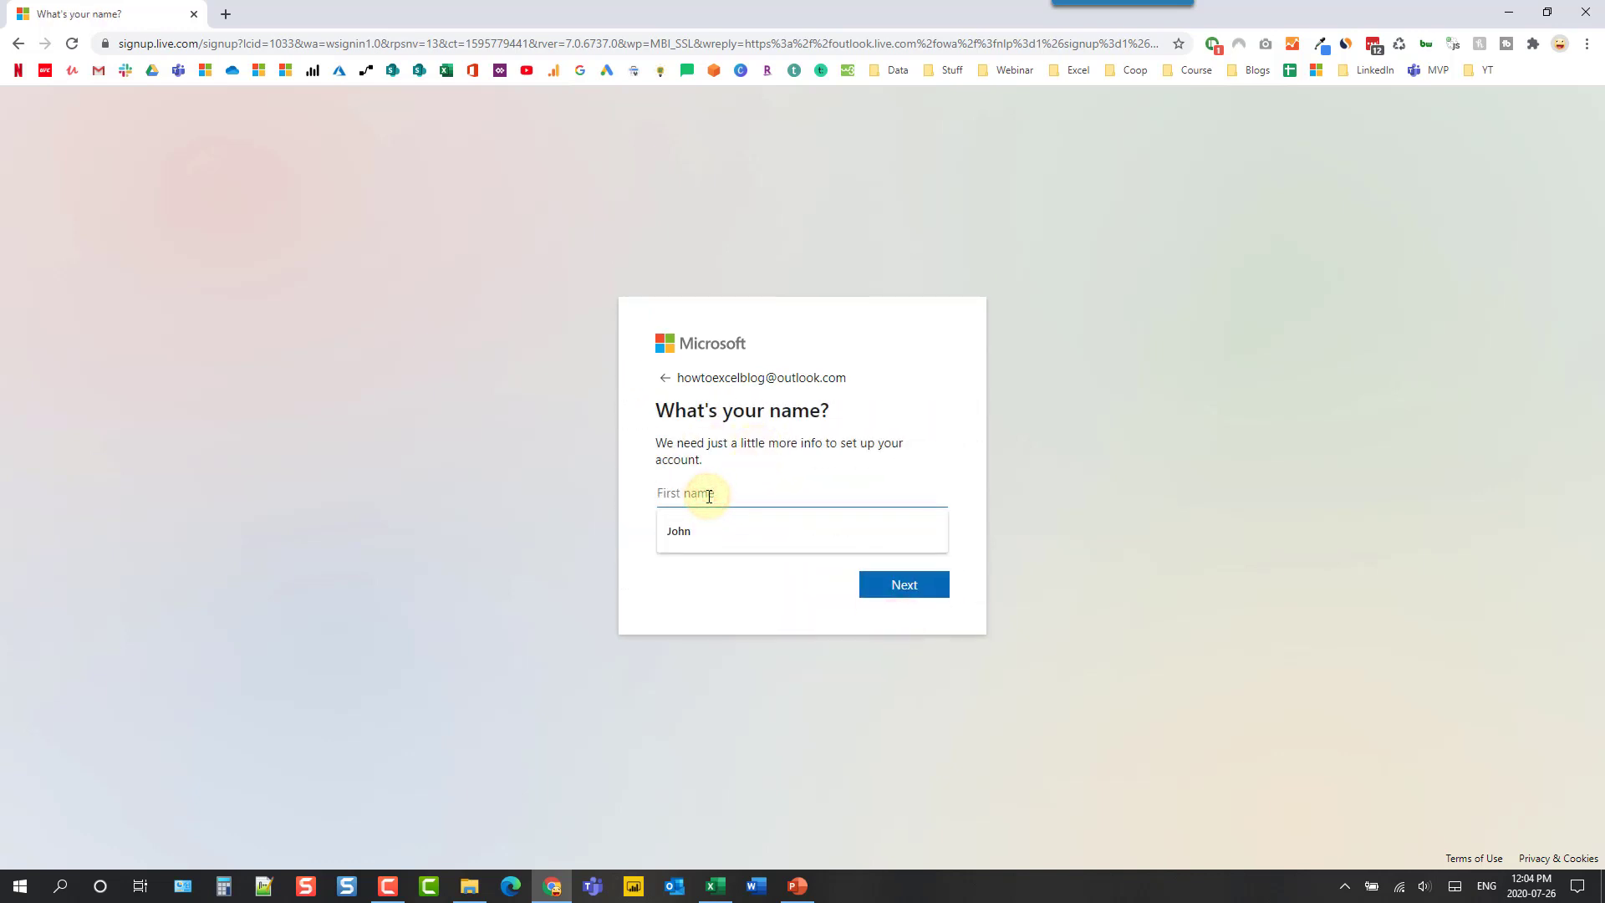
{"action": "left_click", "coordinate": [709, 526]}
{"action": "left_click", "coordinate": [711, 535]}
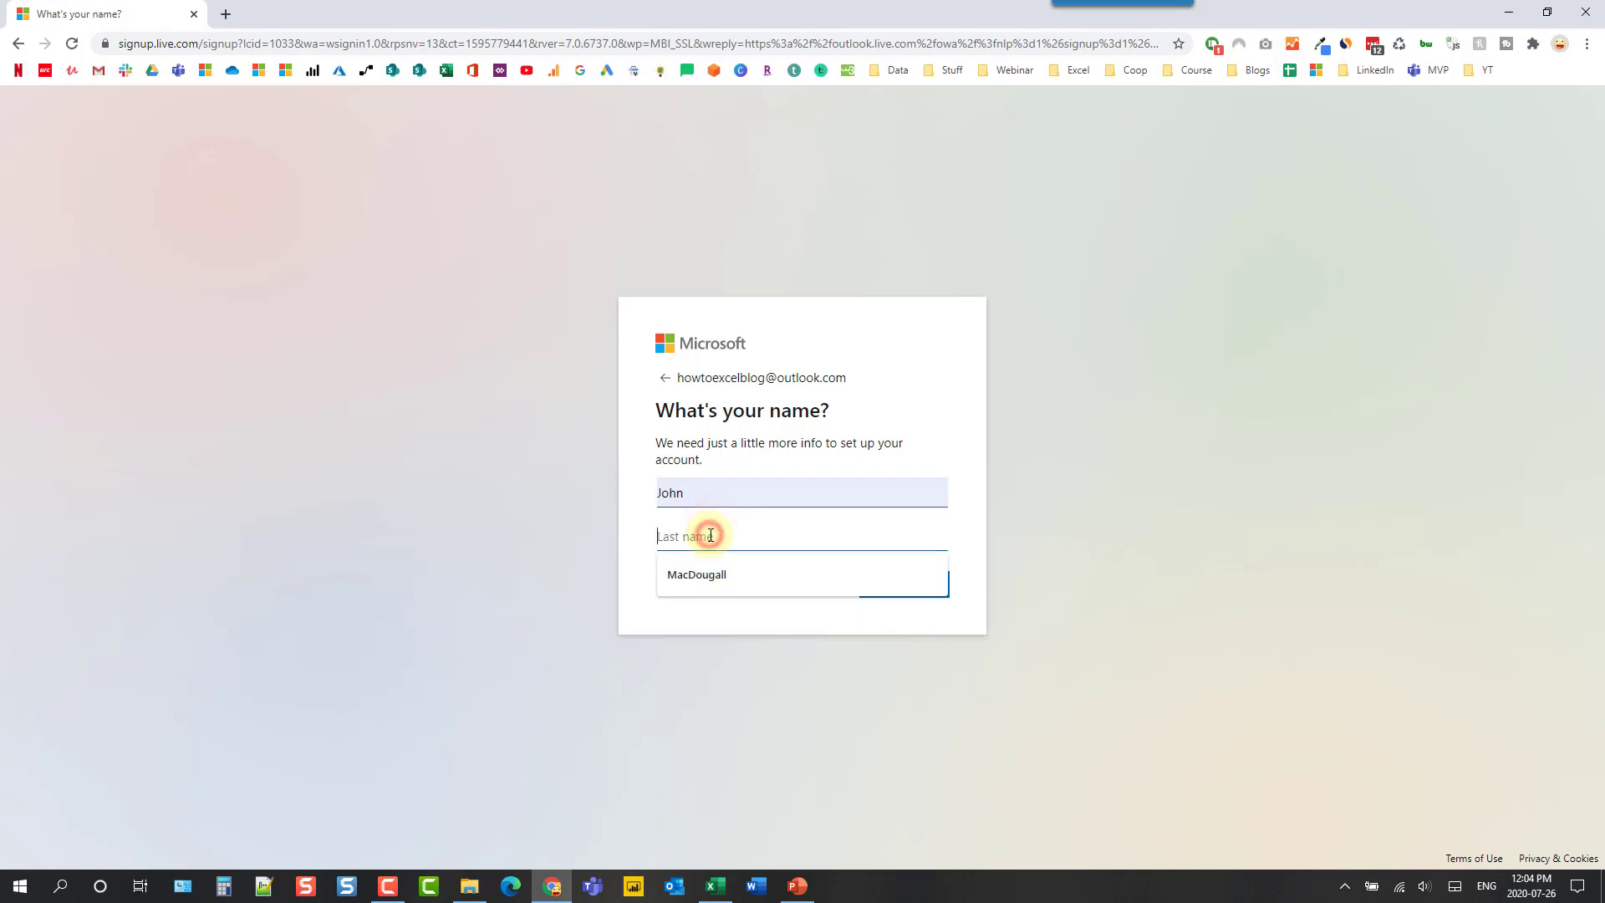
{"action": "left_click", "coordinate": [724, 573]}
{"action": "left_click", "coordinate": [919, 584]}
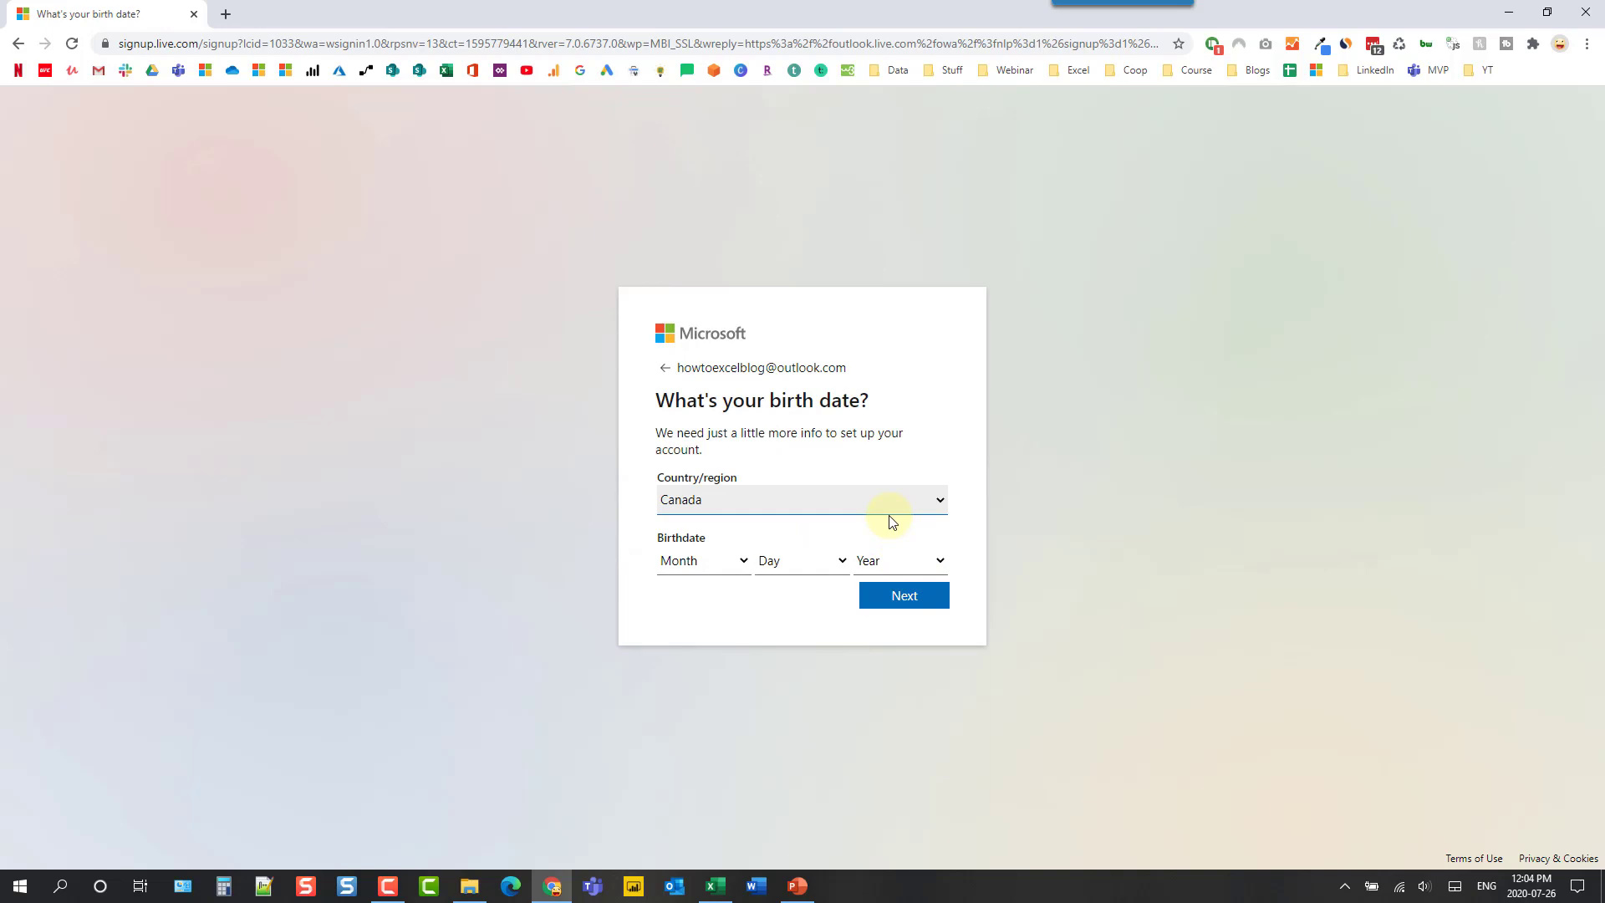
Set country Canada and the birth date, then enter the verification characters.
{"action": "left_click", "coordinate": [720, 575]}
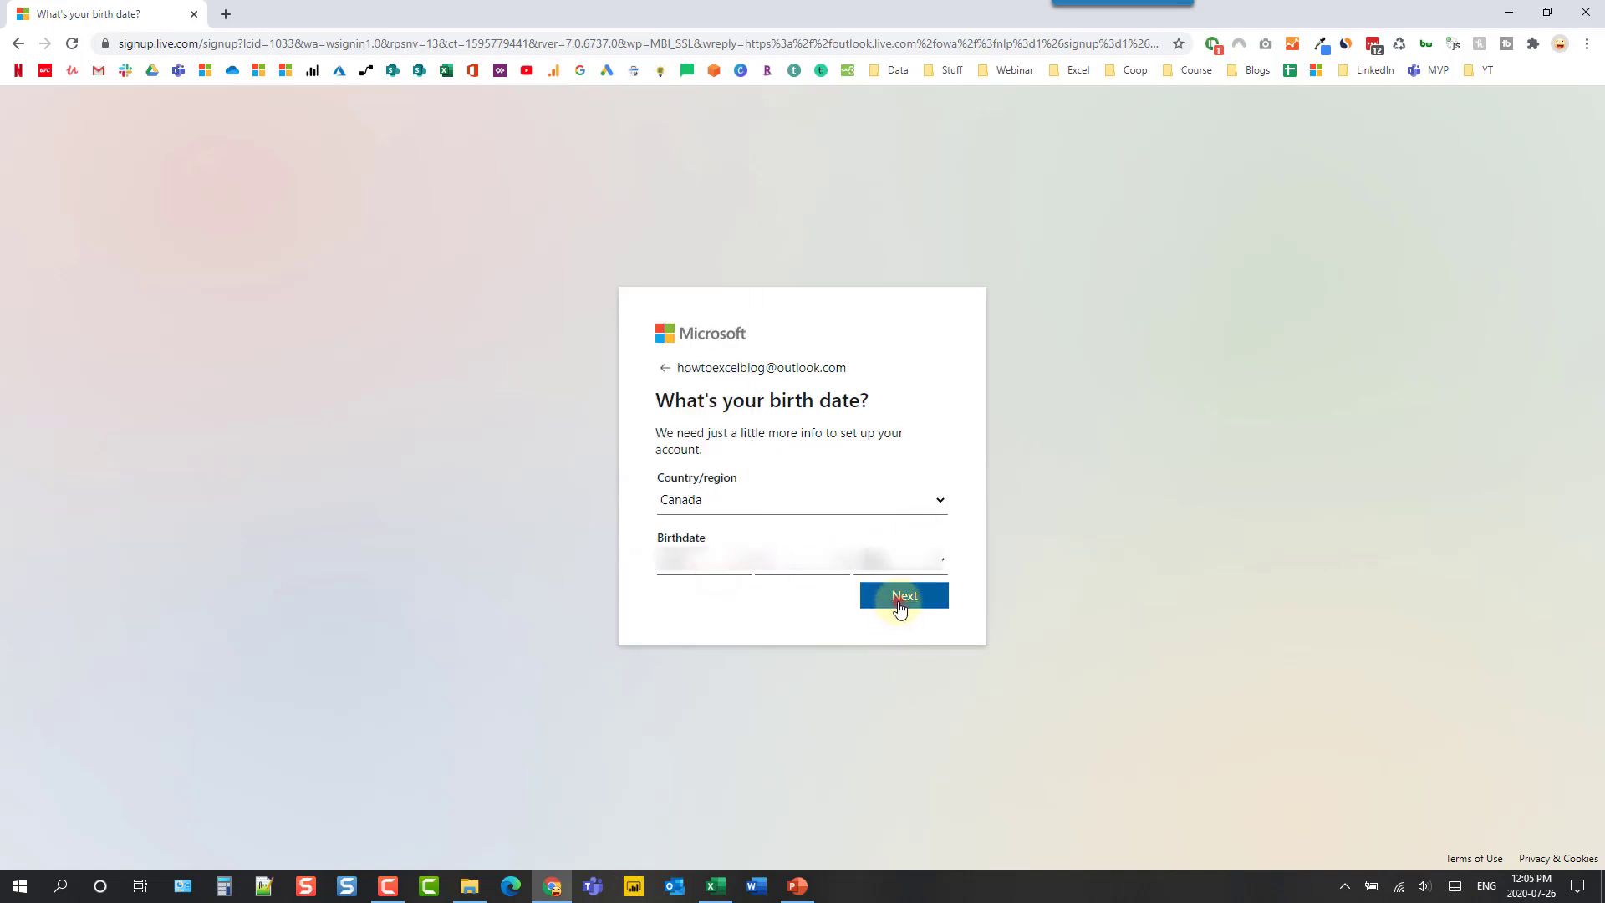
{"action": "left_click", "coordinate": [899, 607]}
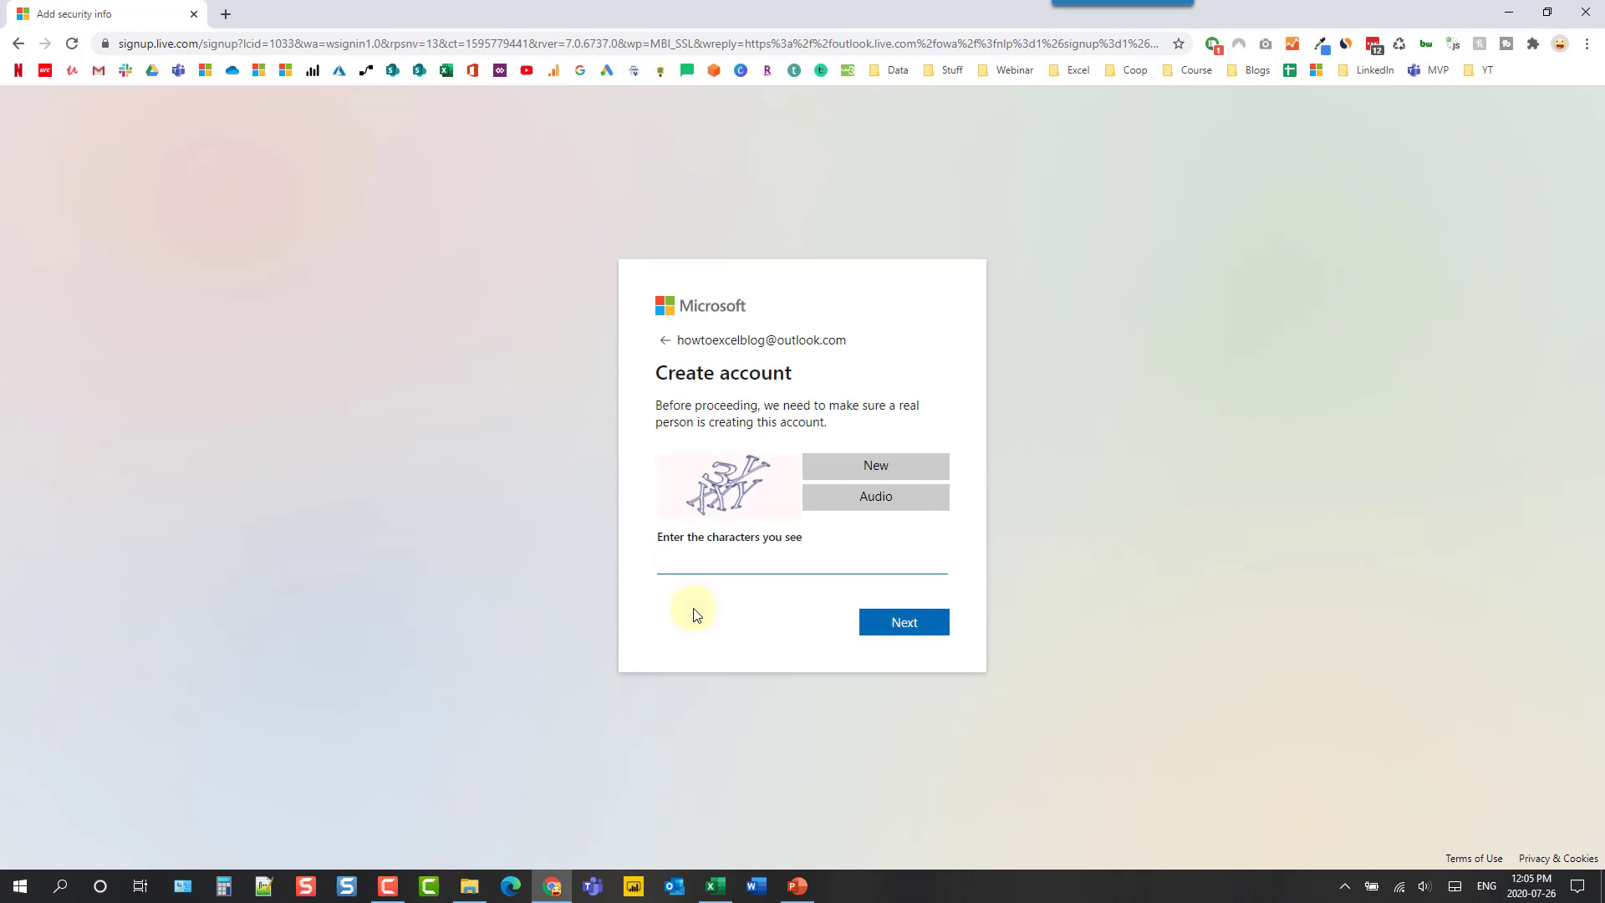
{"action": "type", "text": "3YXXY"}
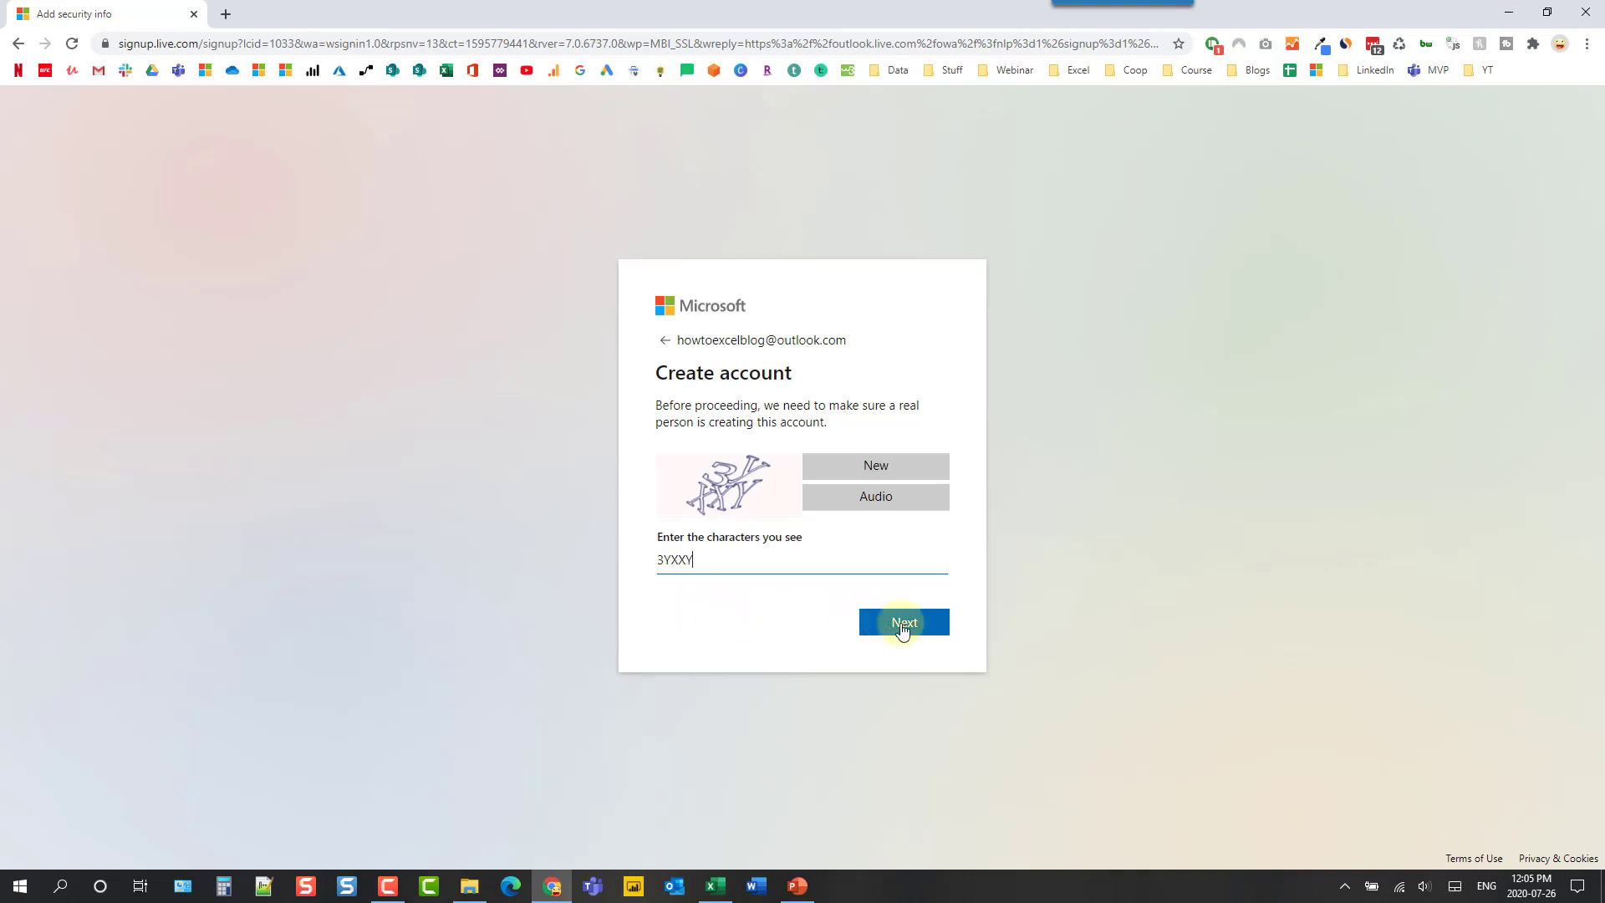
{"action": "left_click", "coordinate": [923, 629]}
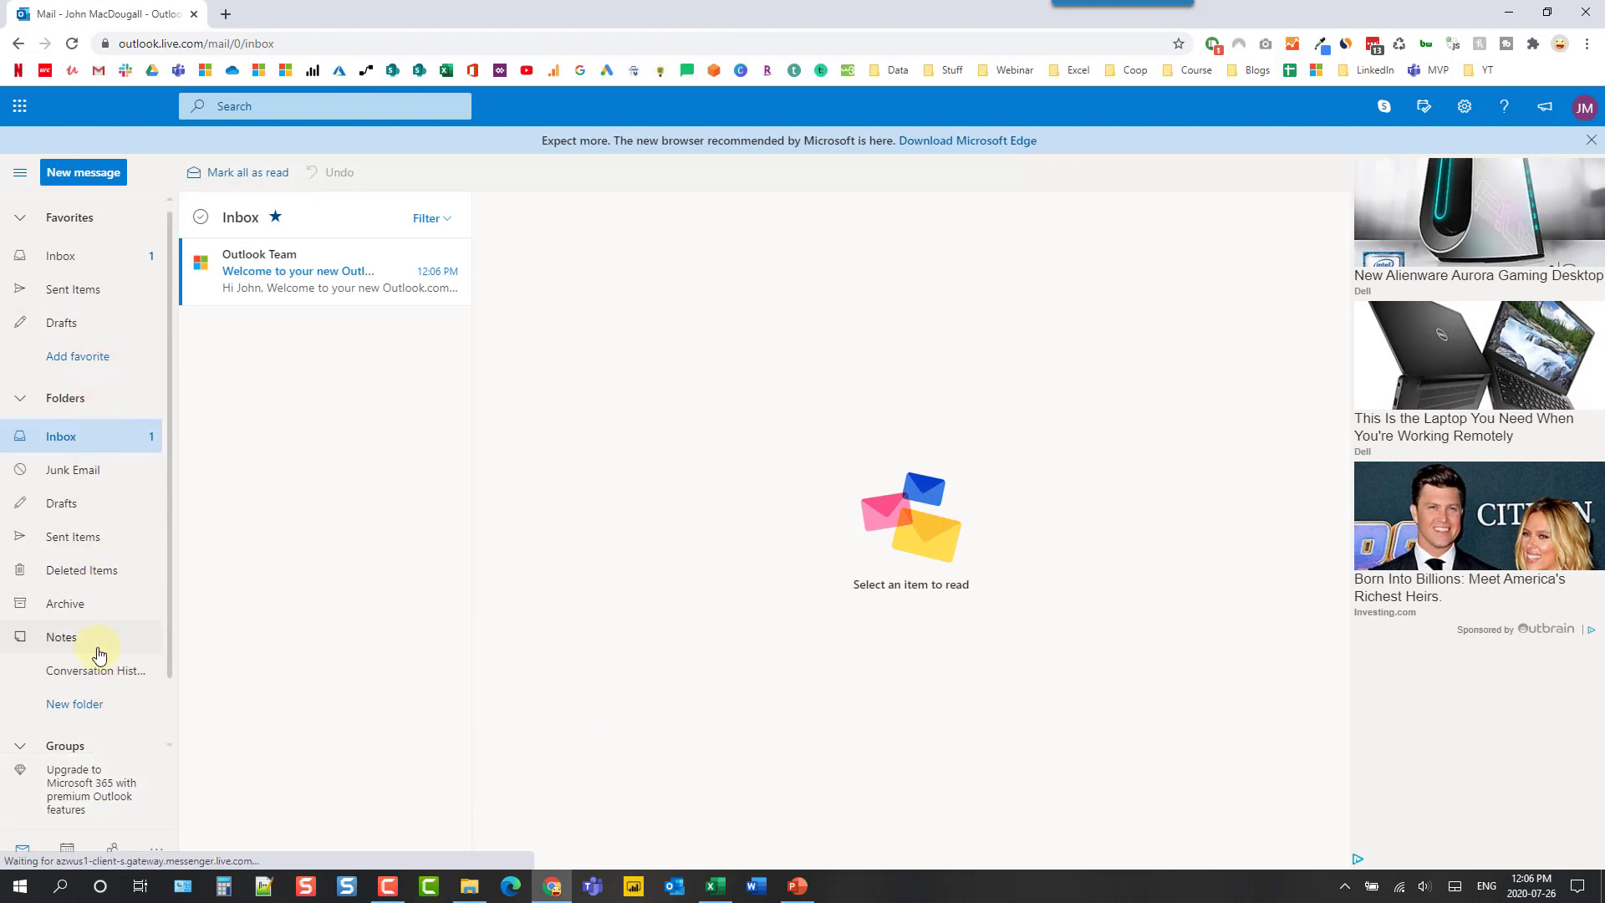
Visit Calendar and People, then show All apps from the app launcher.
{"action": "left_click", "coordinate": [67, 852]}
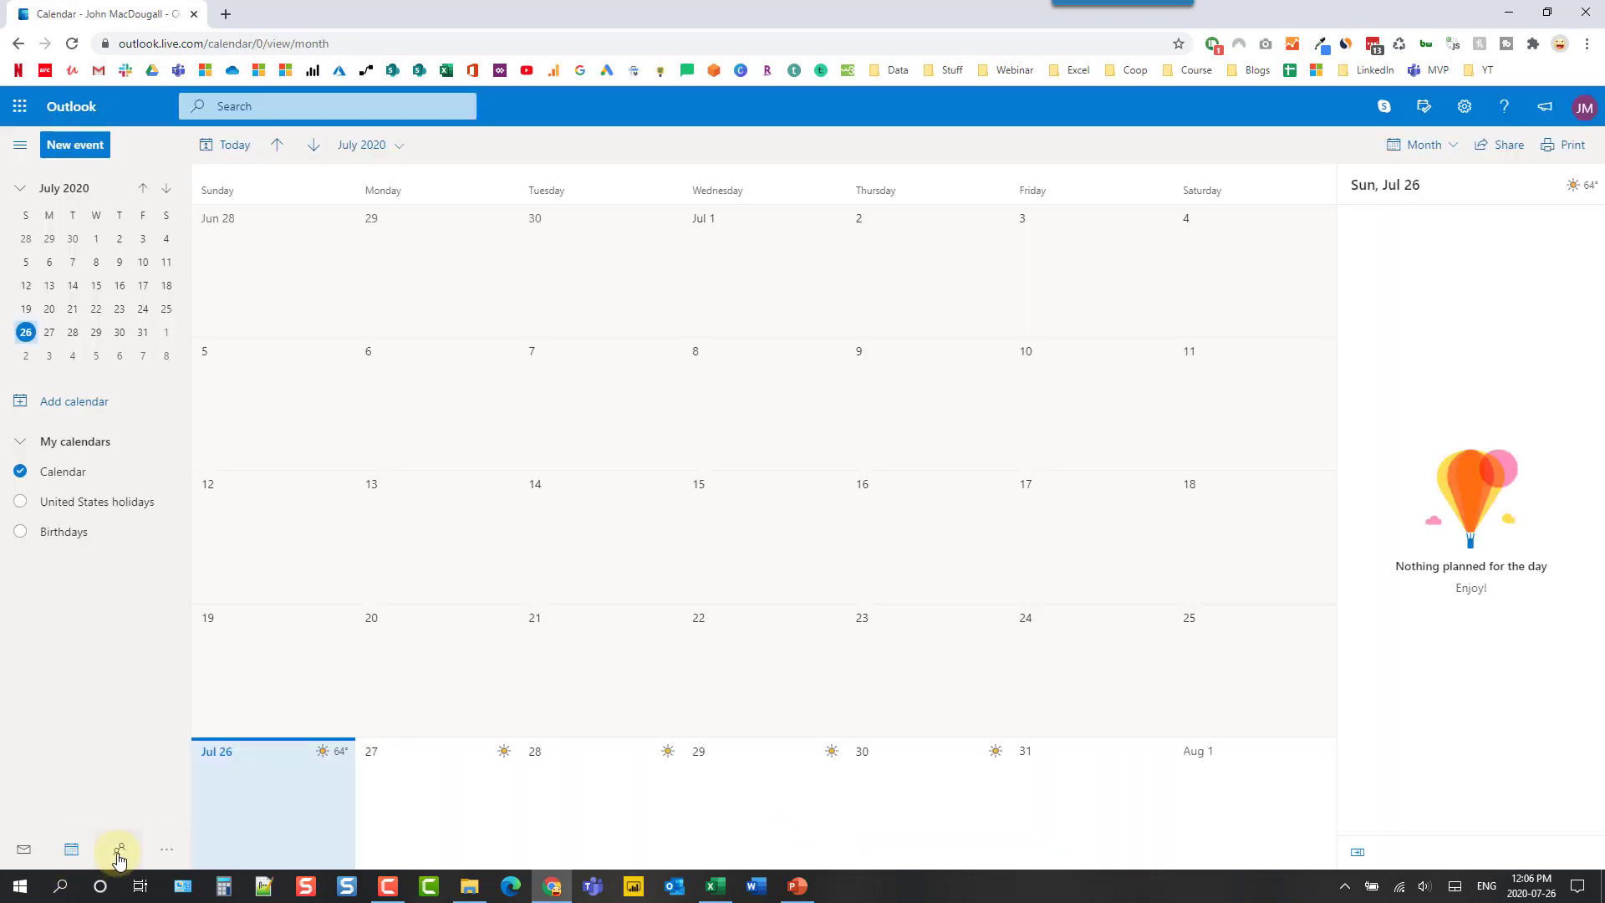
{"action": "left_click", "coordinate": [119, 857]}
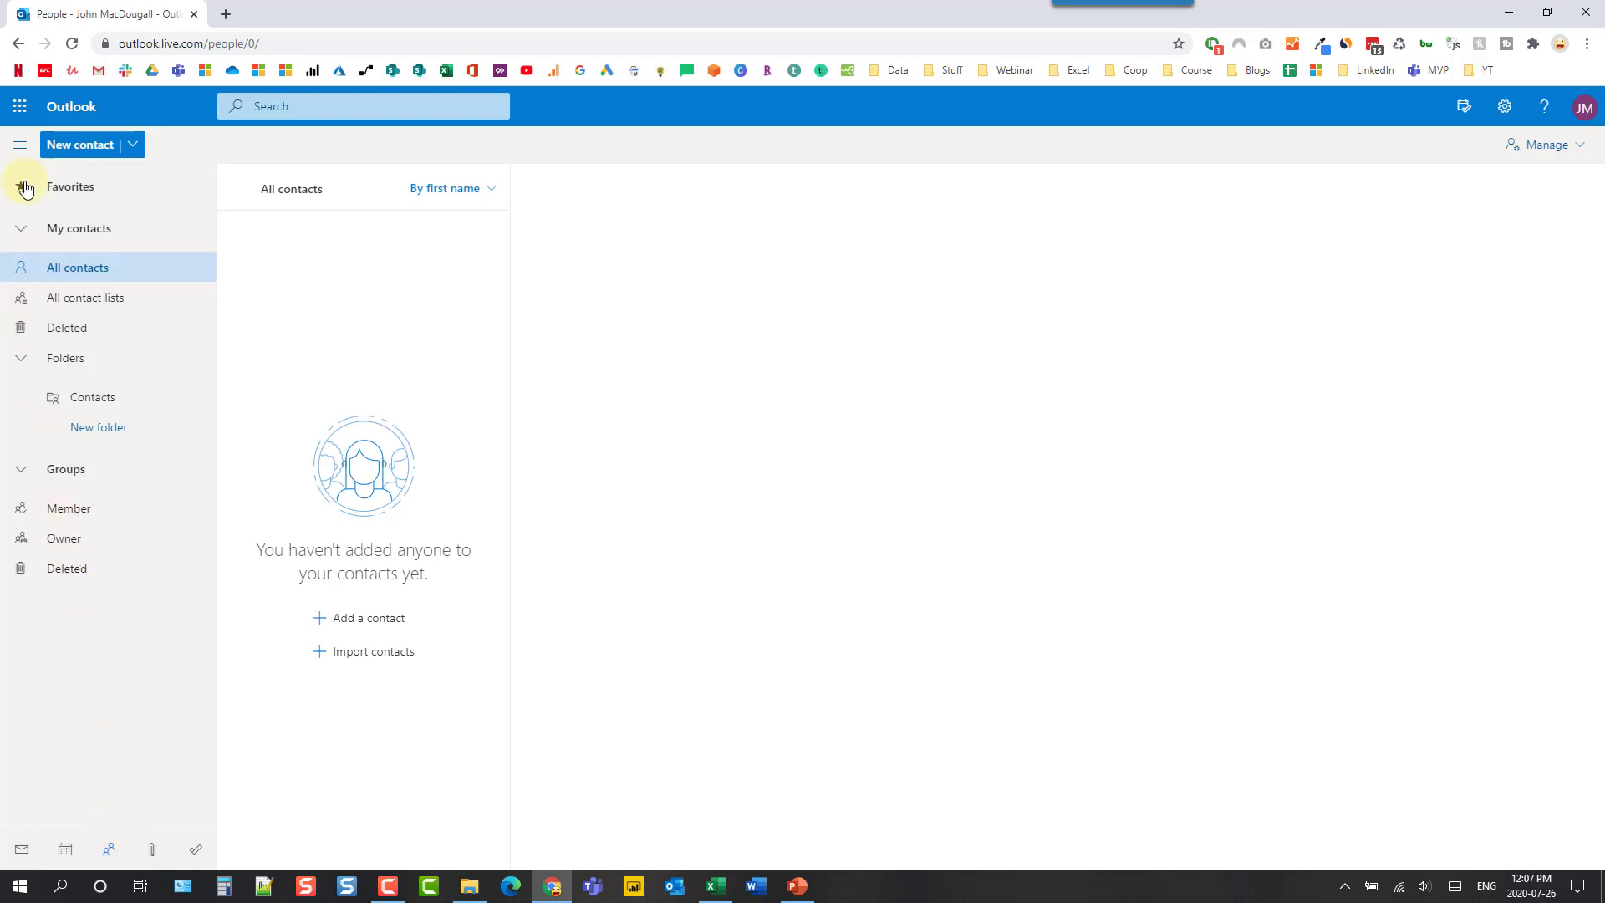
{"action": "left_click", "coordinate": [20, 110]}
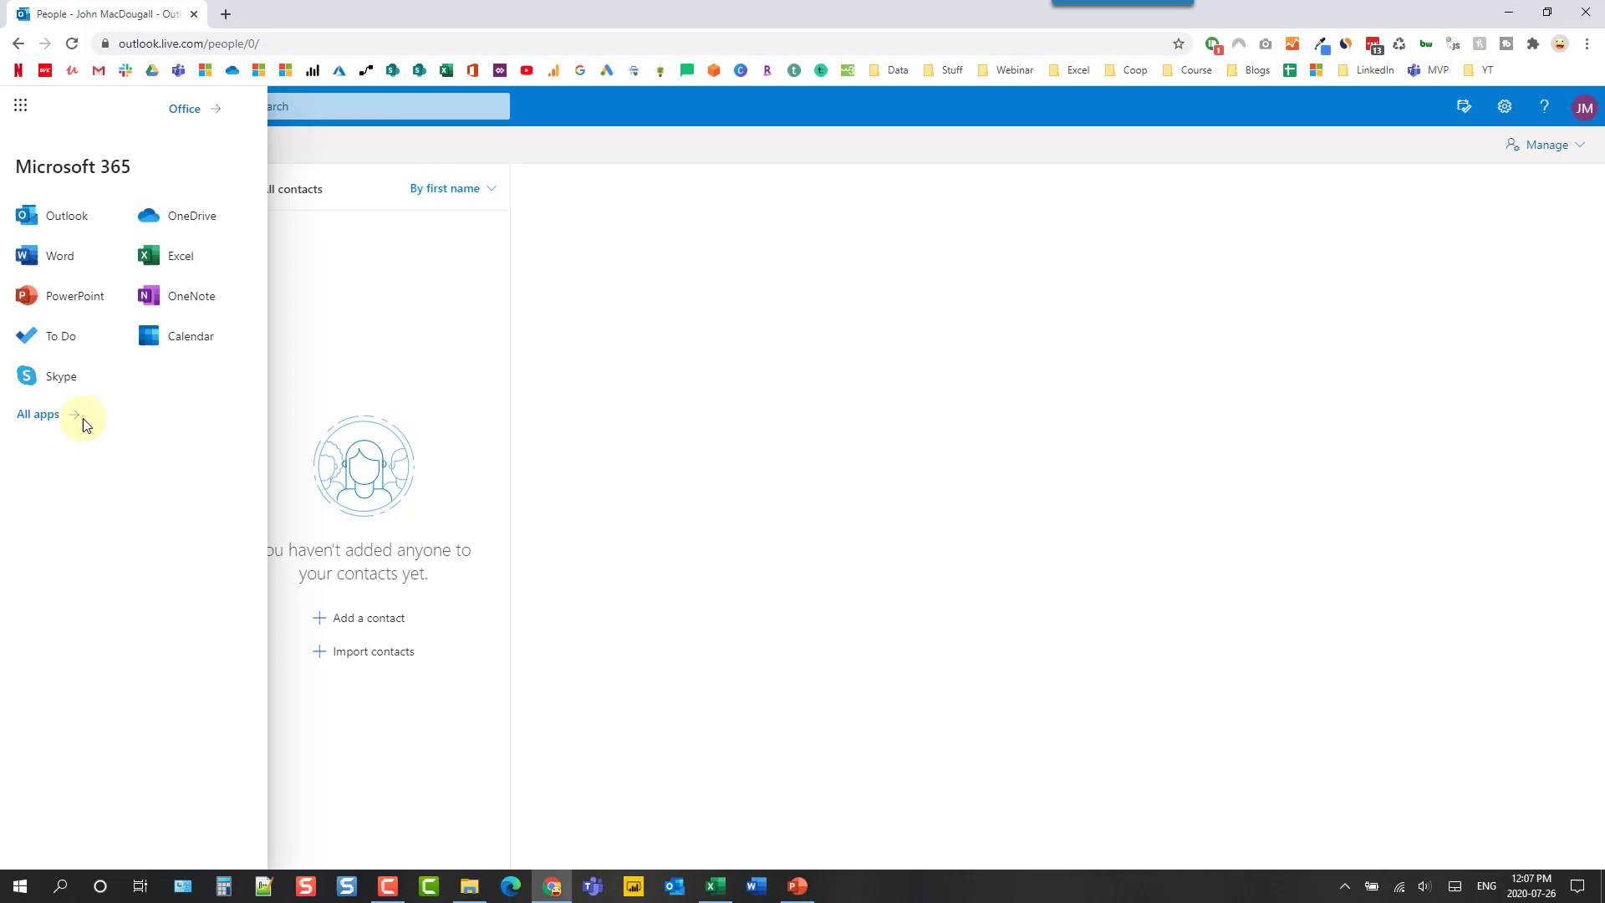
{"action": "left_click", "coordinate": [56, 423]}
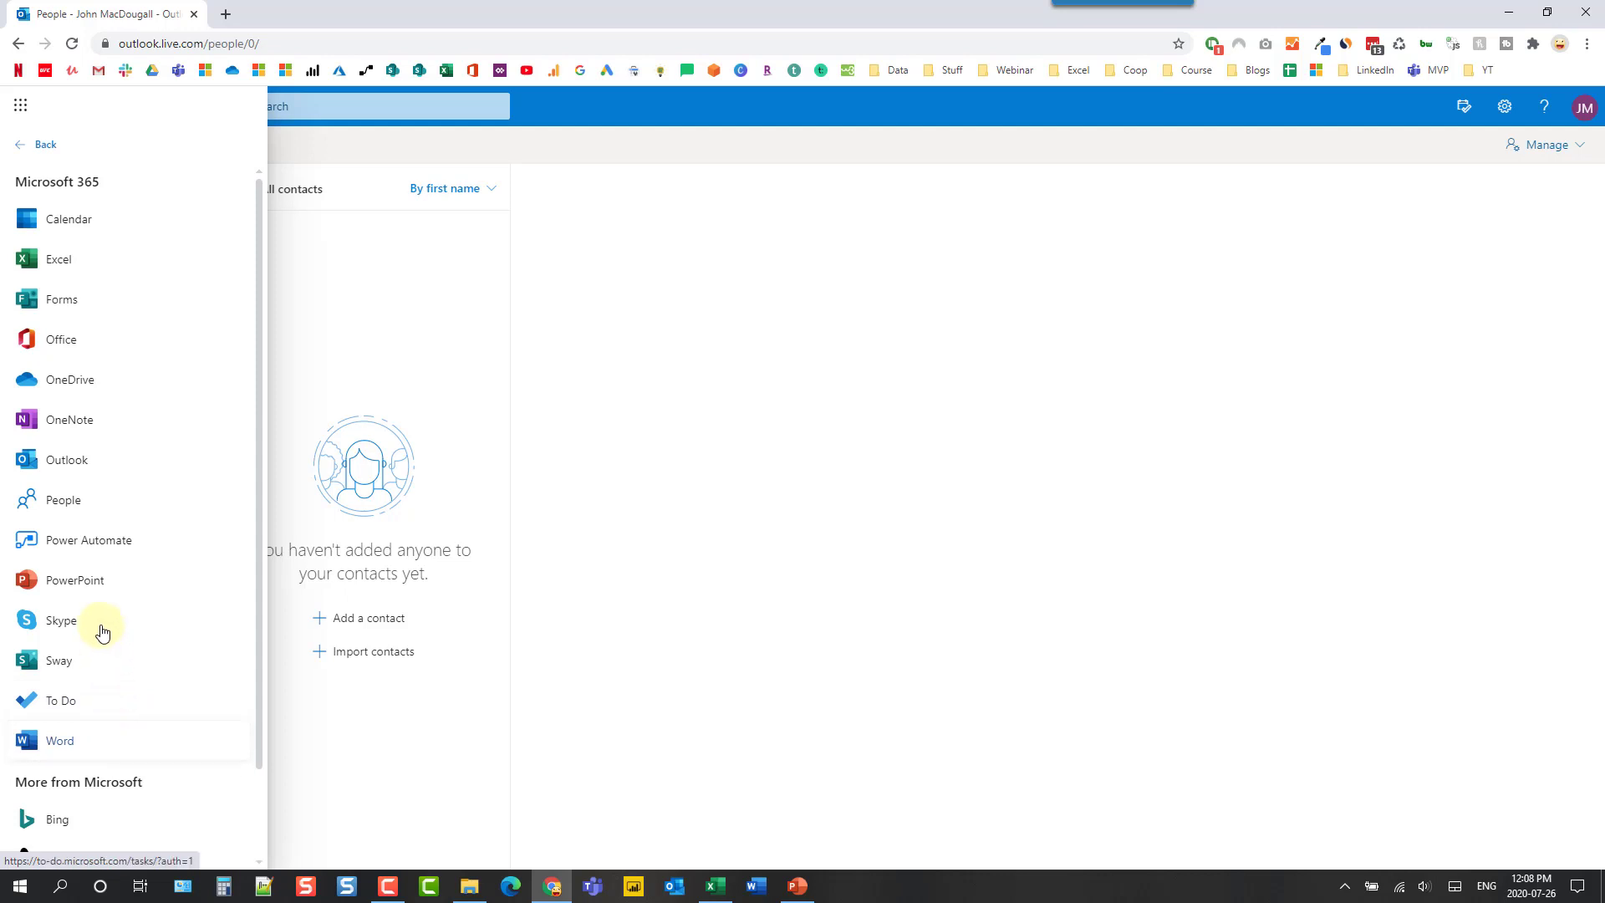
Launch Excel from the Microsoft 365 apps list.
{"action": "left_click", "coordinate": [115, 259]}
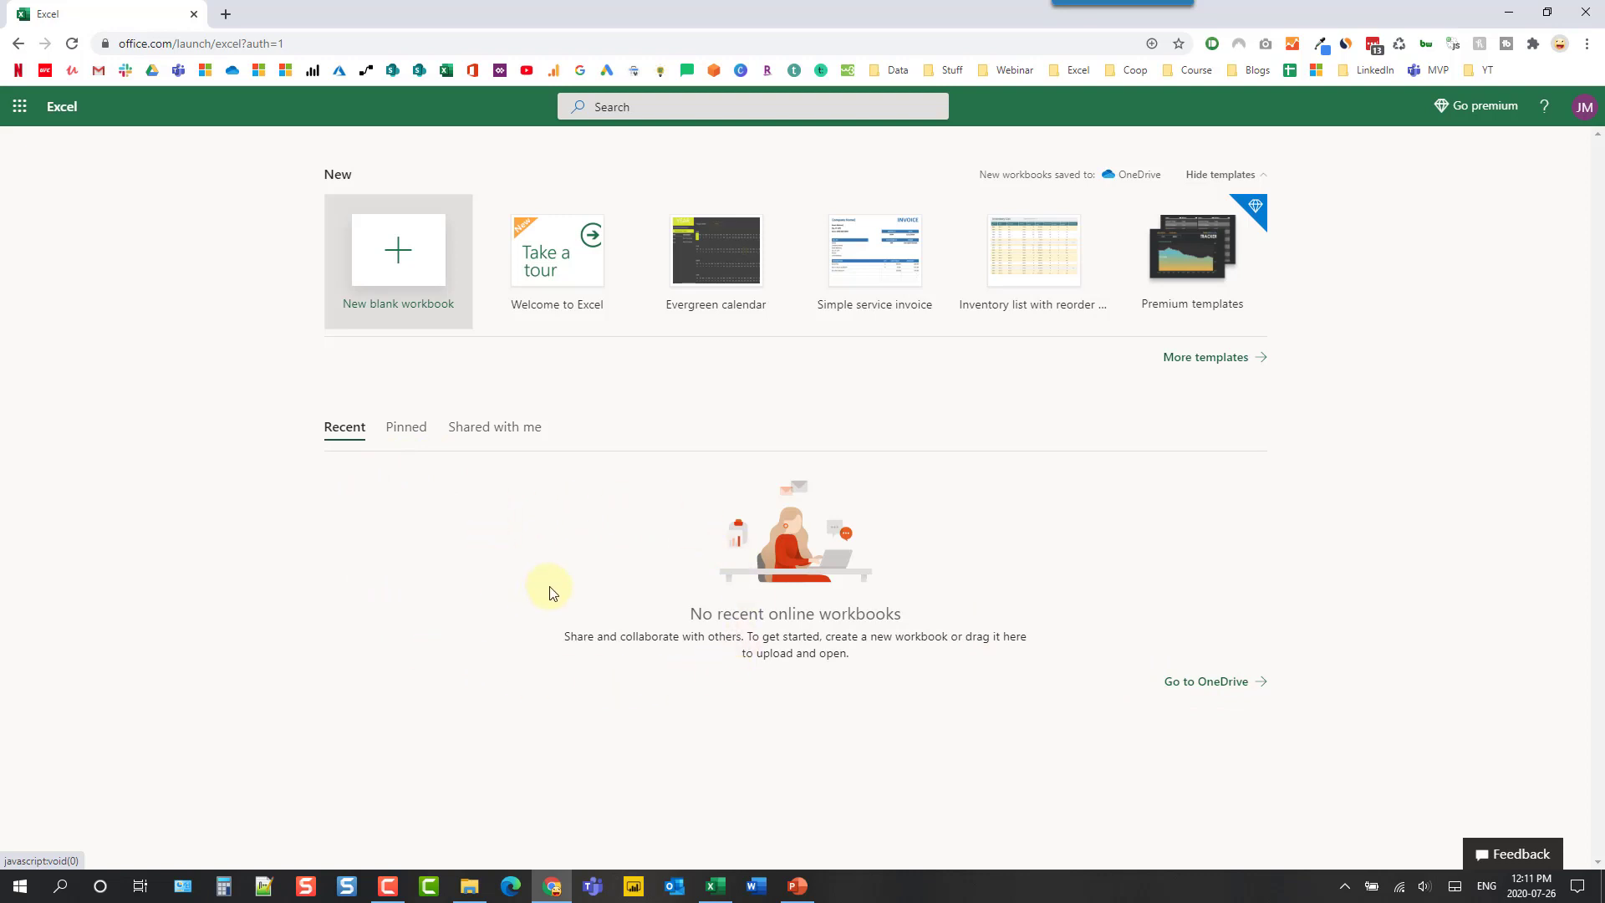
Start a New blank workbook, which opens as Book with an empty Sheet1.
{"action": "left_click", "coordinate": [399, 252]}
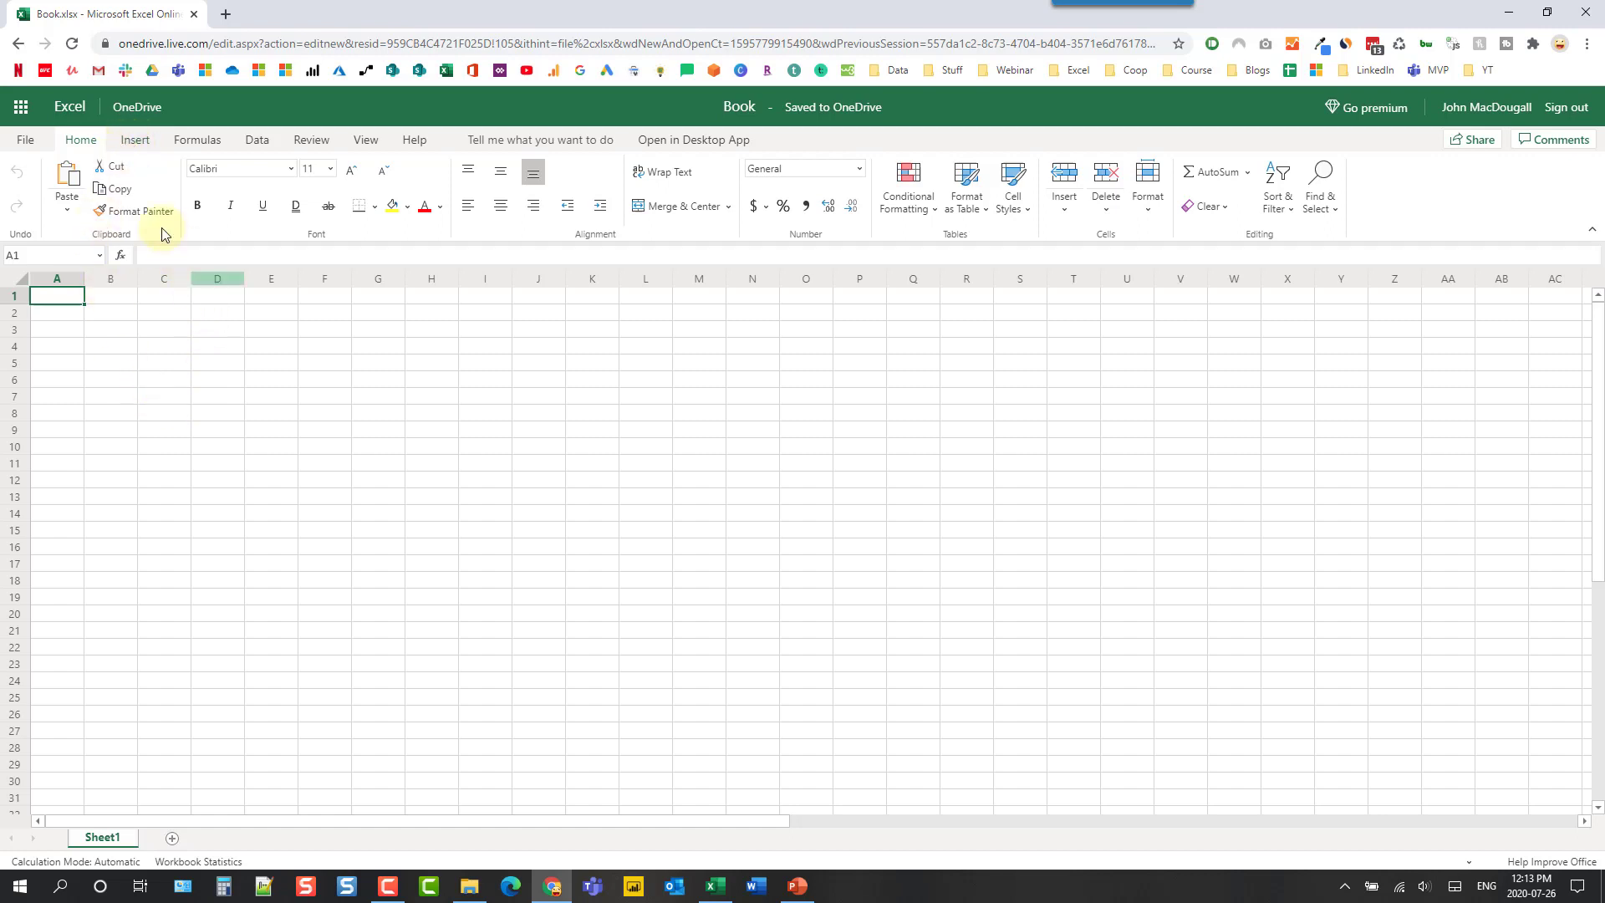
Switch to OneDrive and dismiss the welcome tour and premium offer to see Book.xlsx.
{"action": "left_click", "coordinate": [21, 114]}
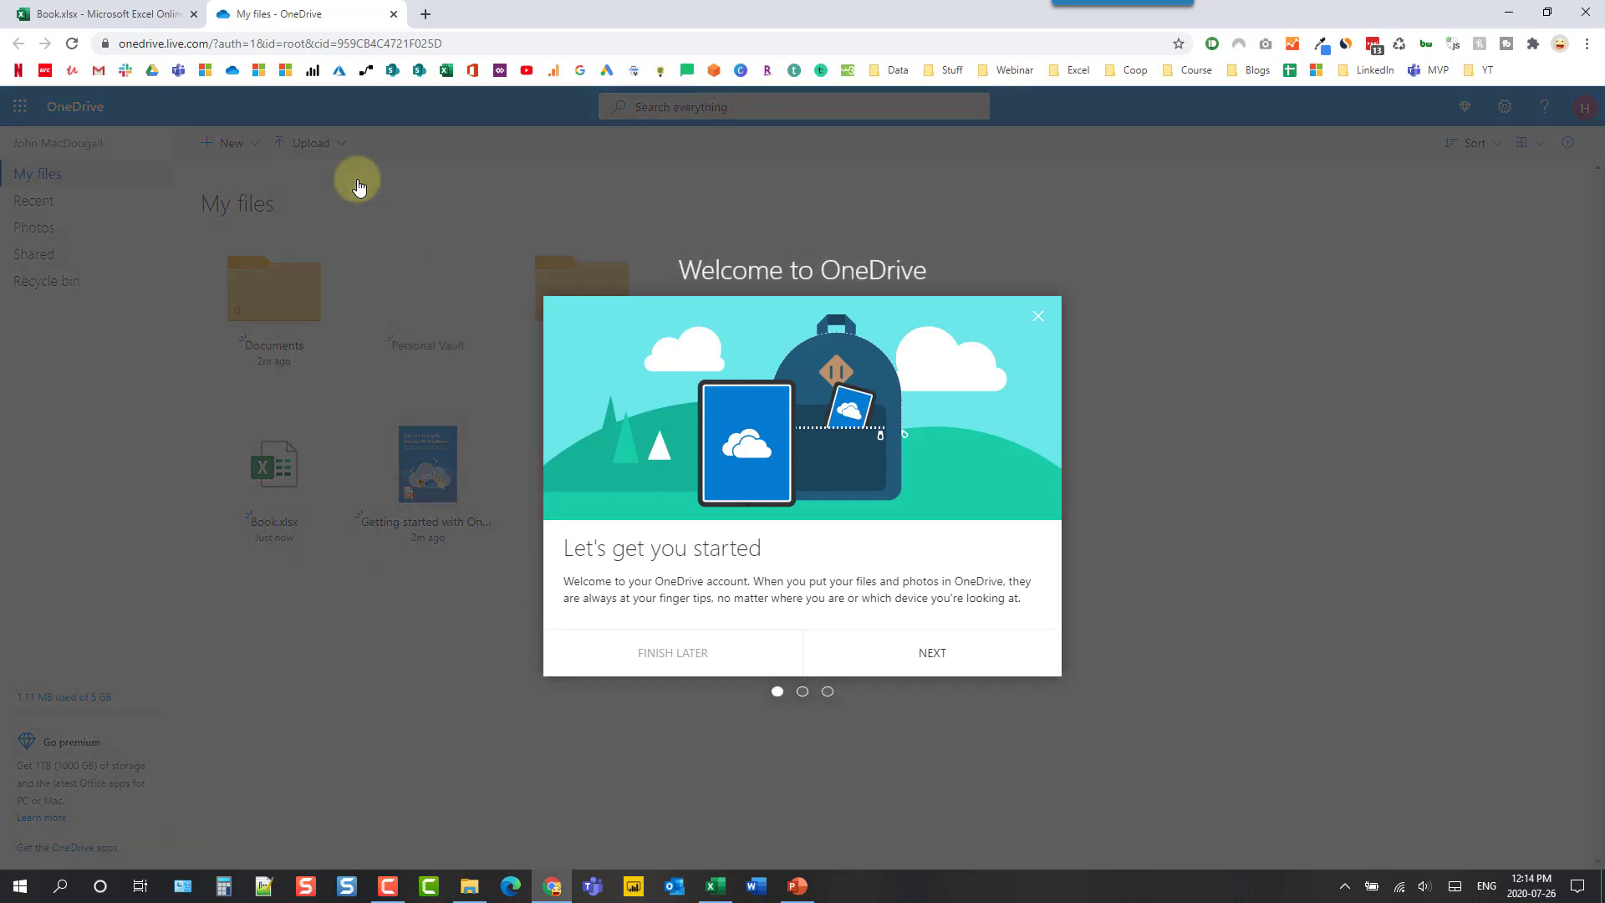
{"action": "left_click", "coordinate": [700, 657]}
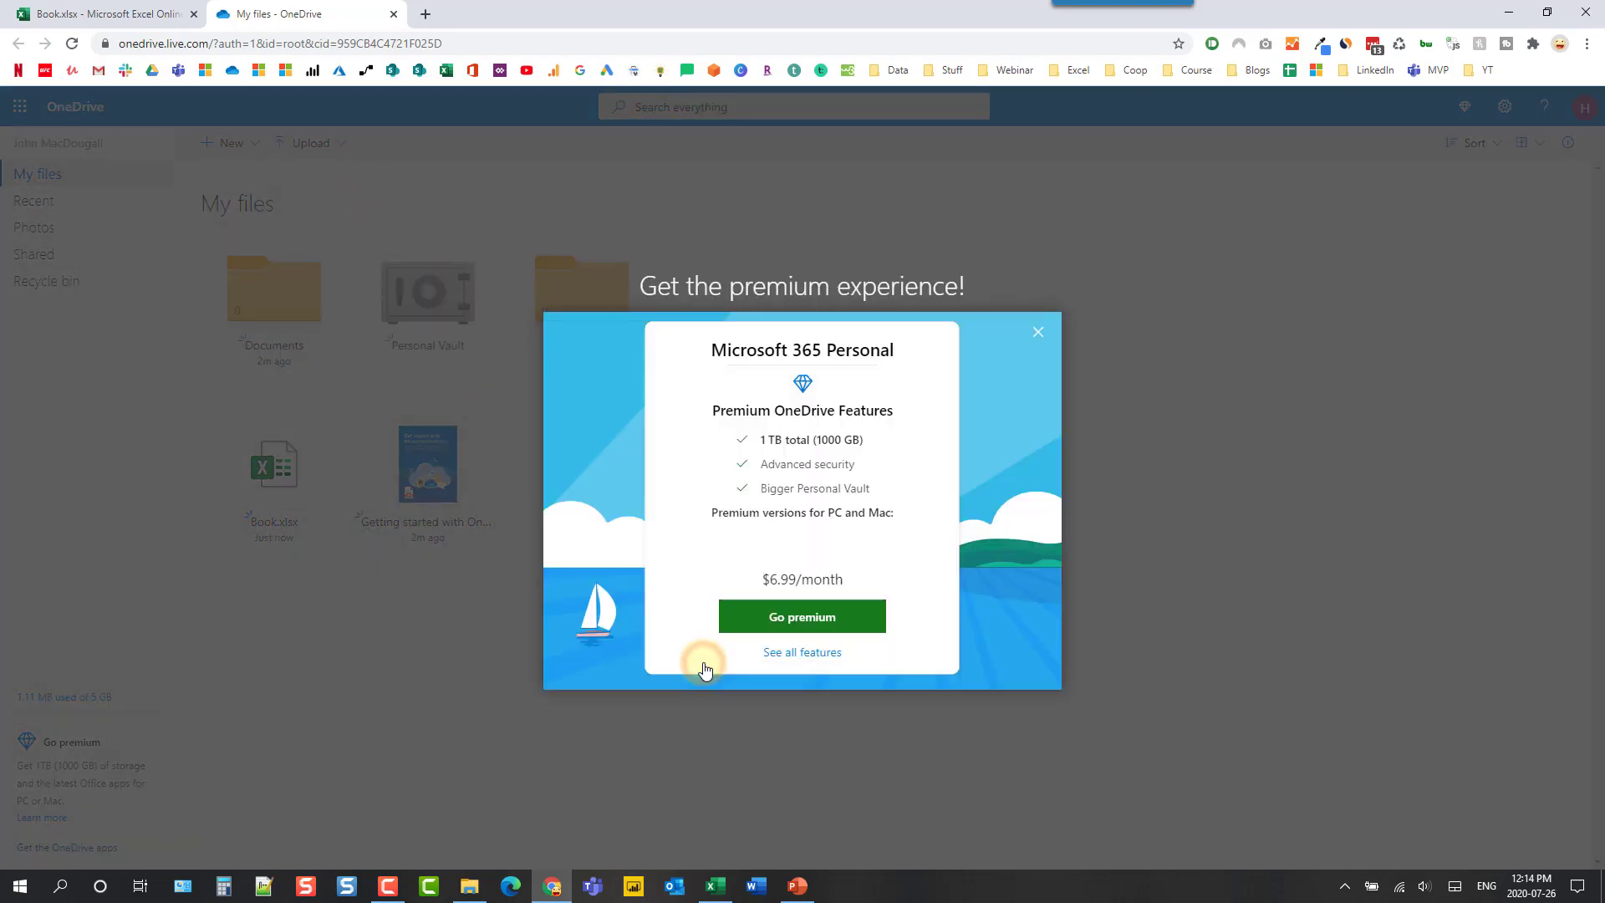
{"action": "left_click", "coordinate": [1038, 332]}
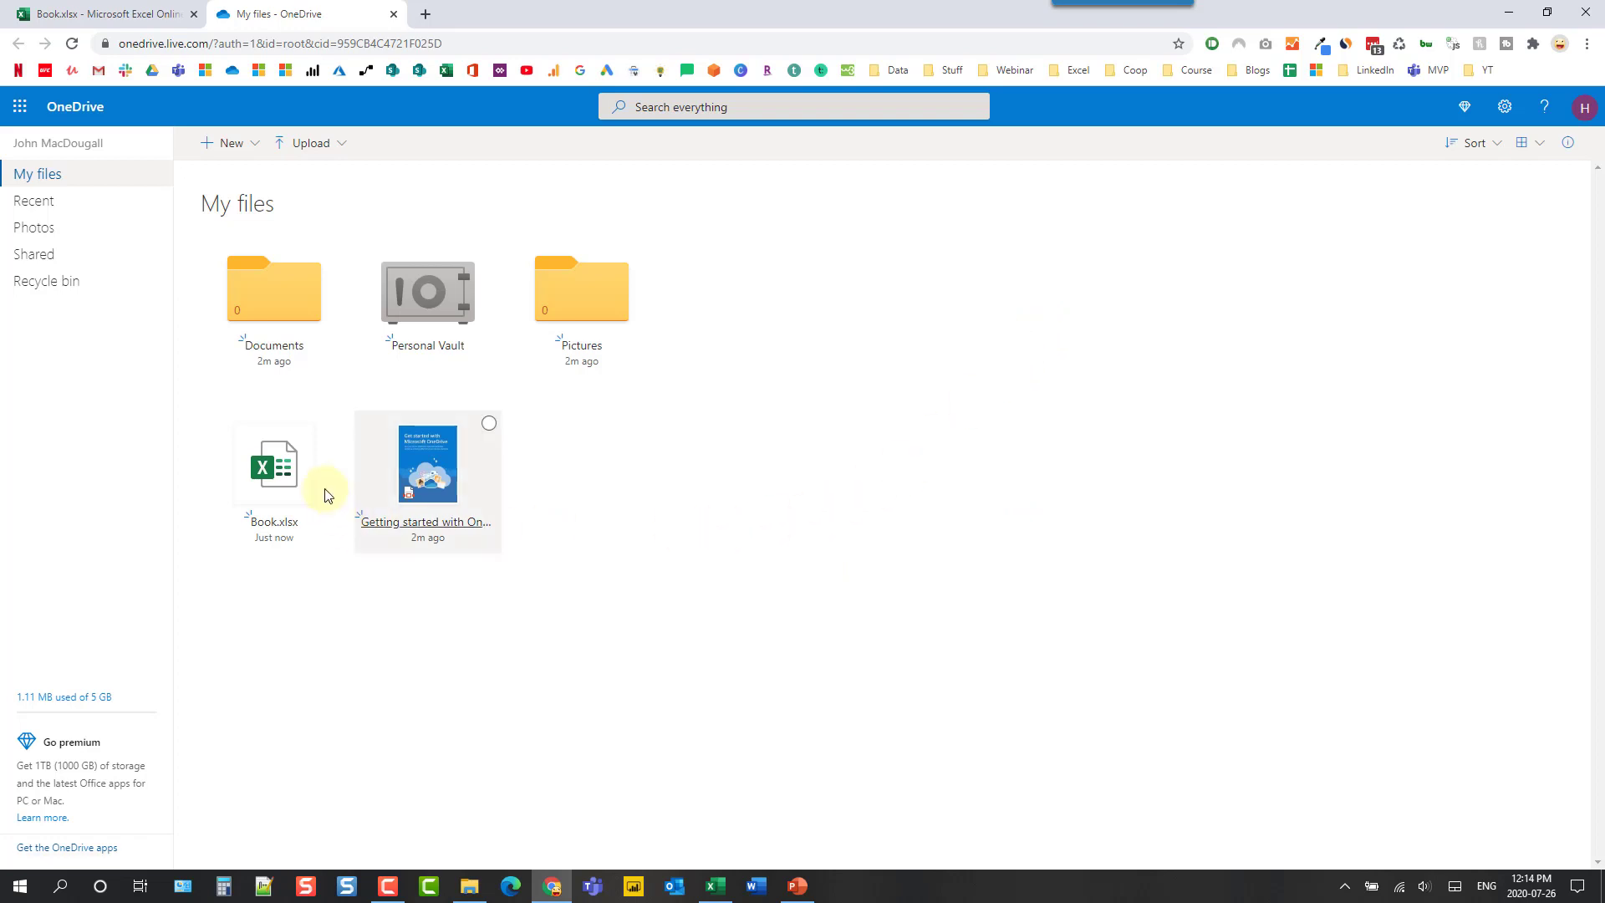
Select the Book.xlsx tile, then show the Microsoft 365 app launcher.
{"action": "left_click", "coordinate": [253, 512]}
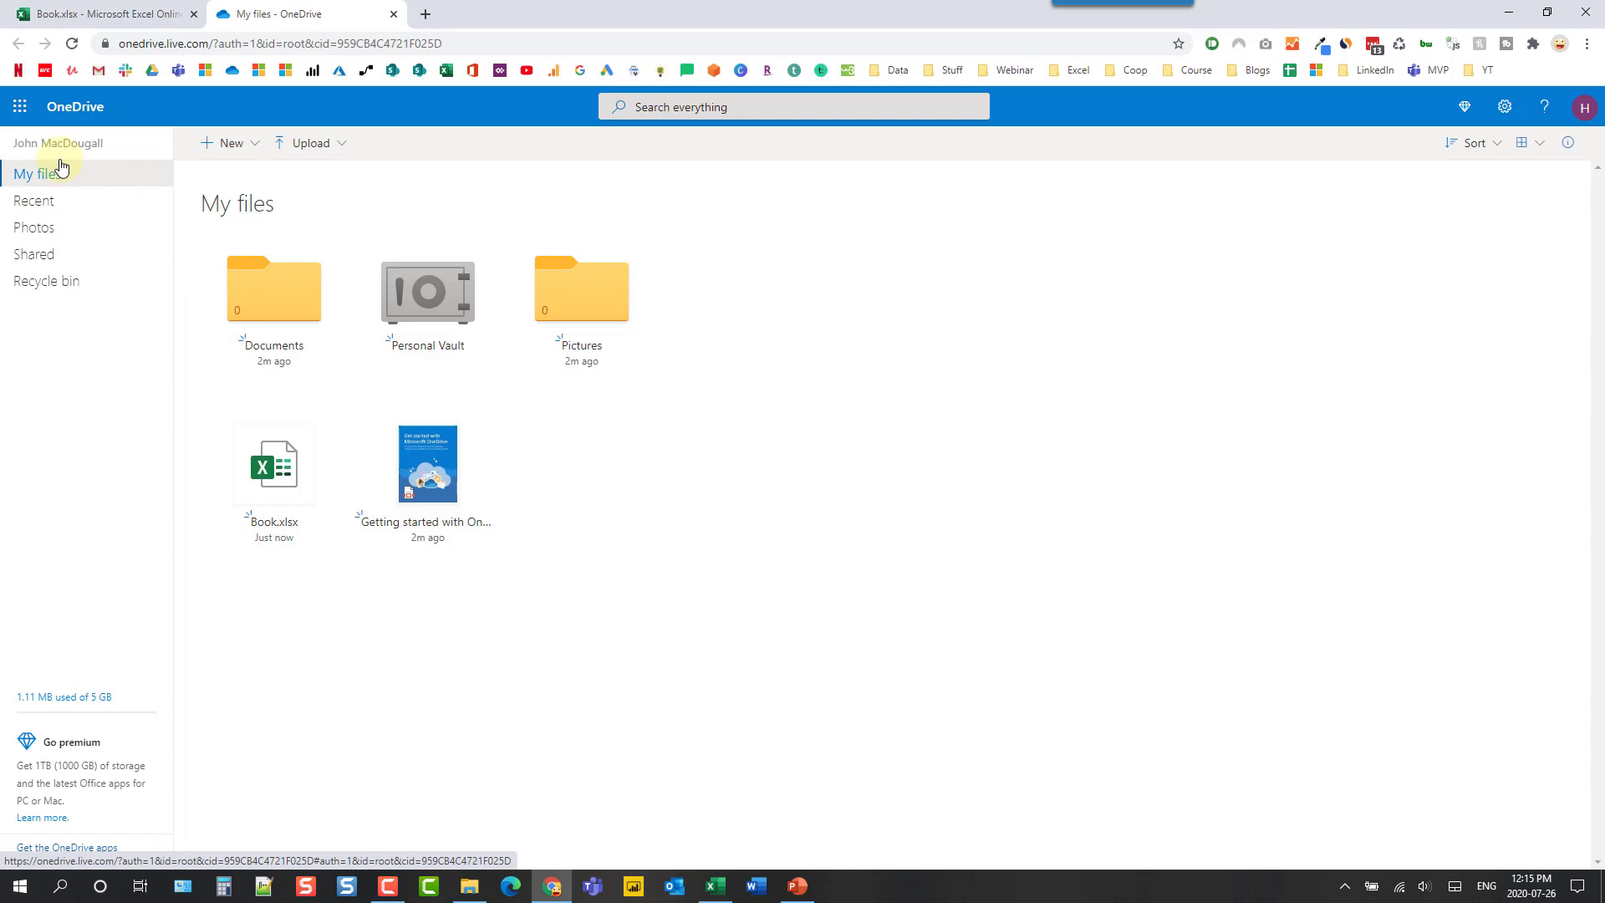
{"action": "left_click", "coordinate": [22, 107]}
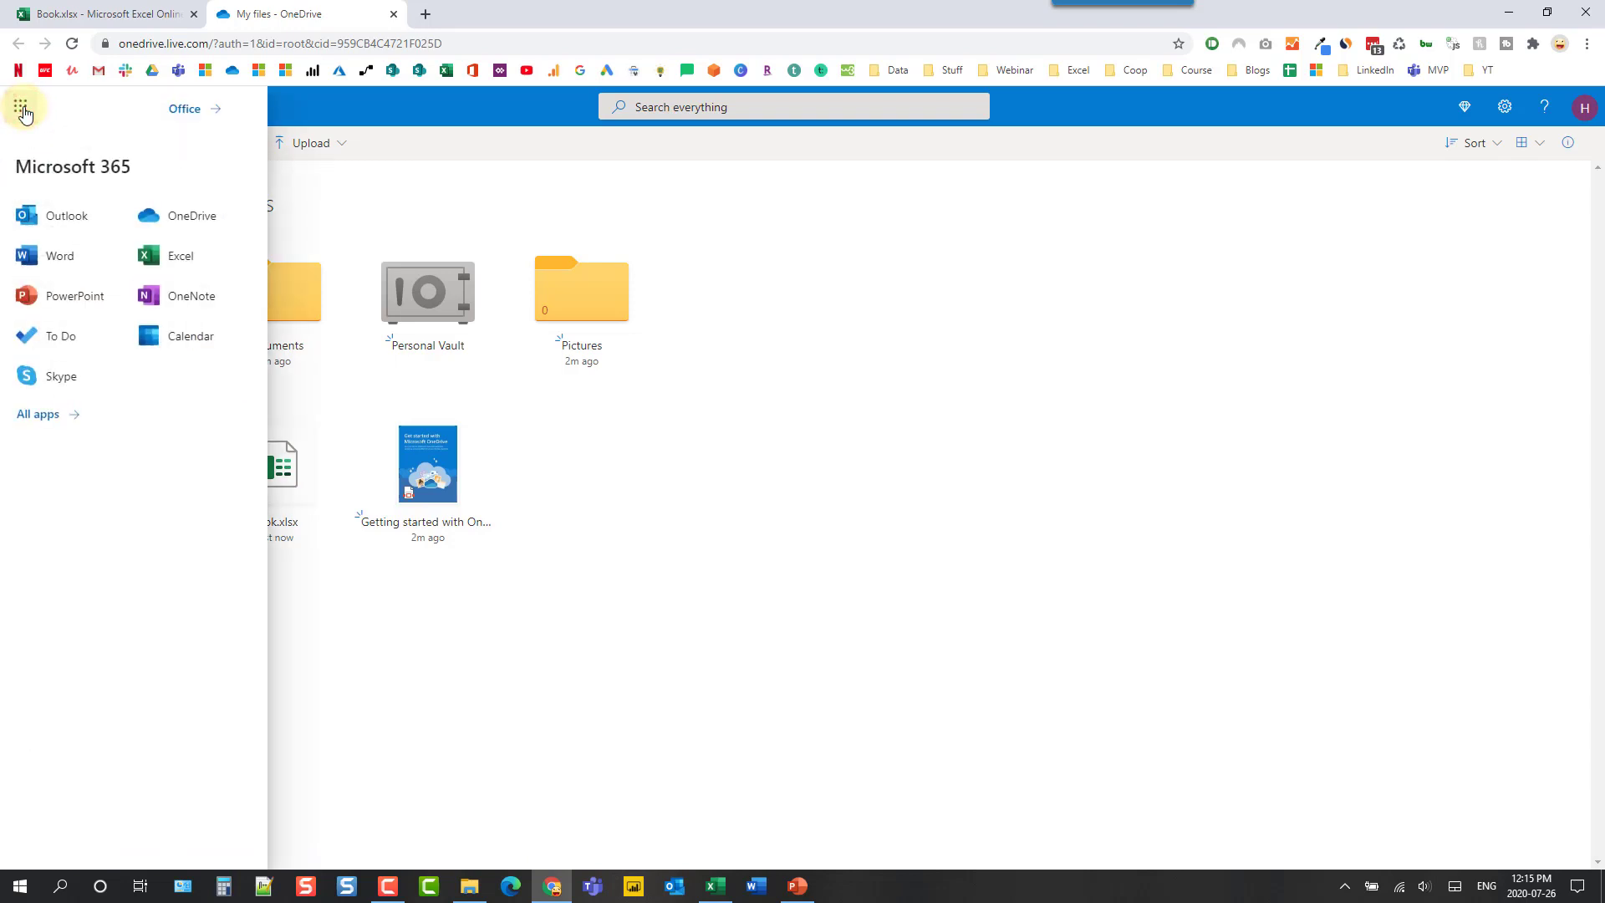